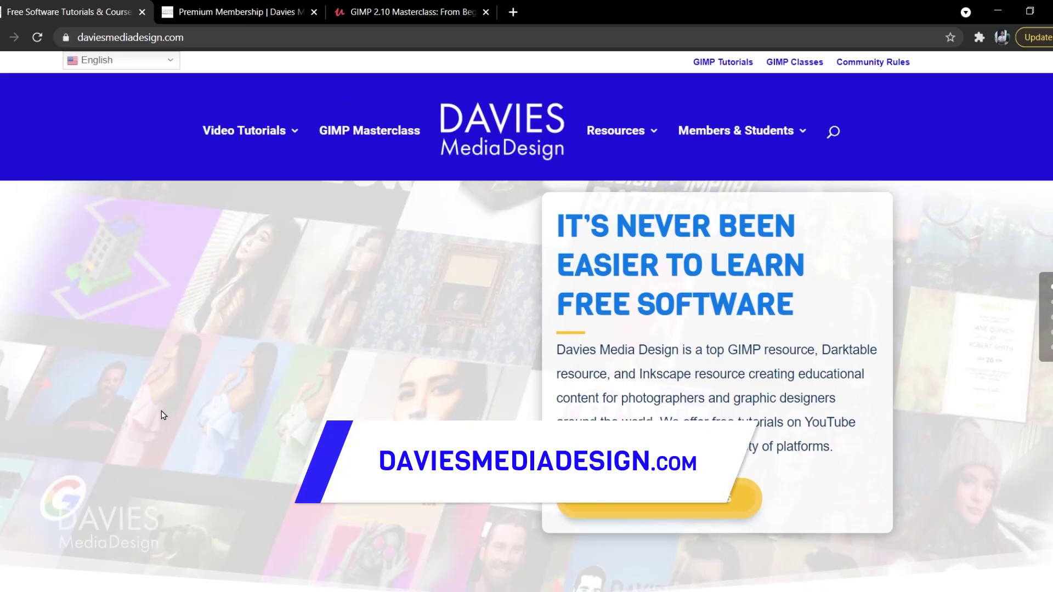
Step: Scroll the Chrome homepage, then switch tabs past Premium Membership to the GIMP 2.10 Masterclass course page
scroll(162, 415, down, 8)
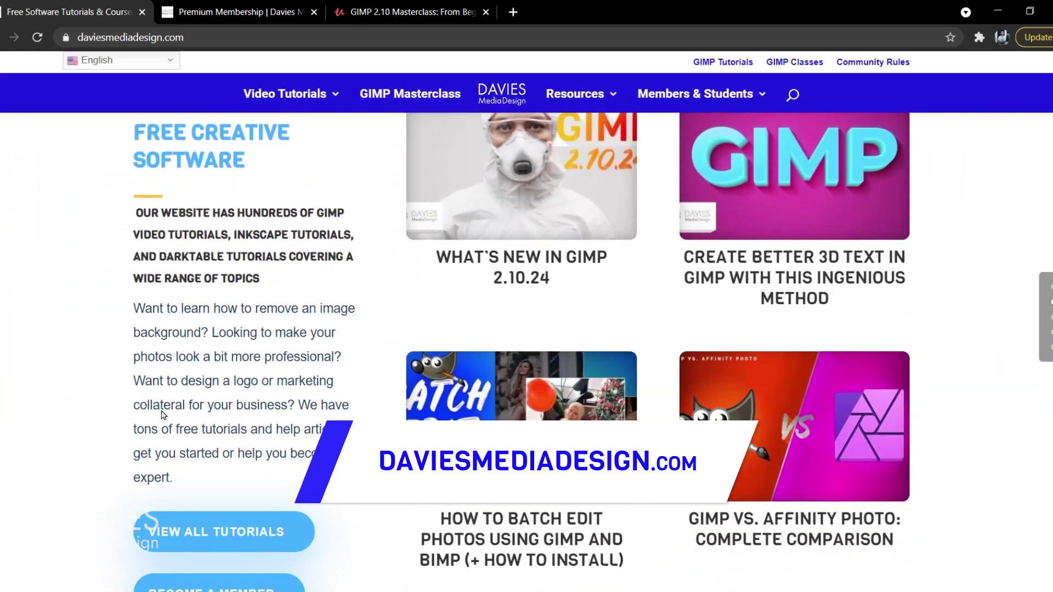
scroll(162, 415, up, 3)
scroll(163, 415, down, 20)
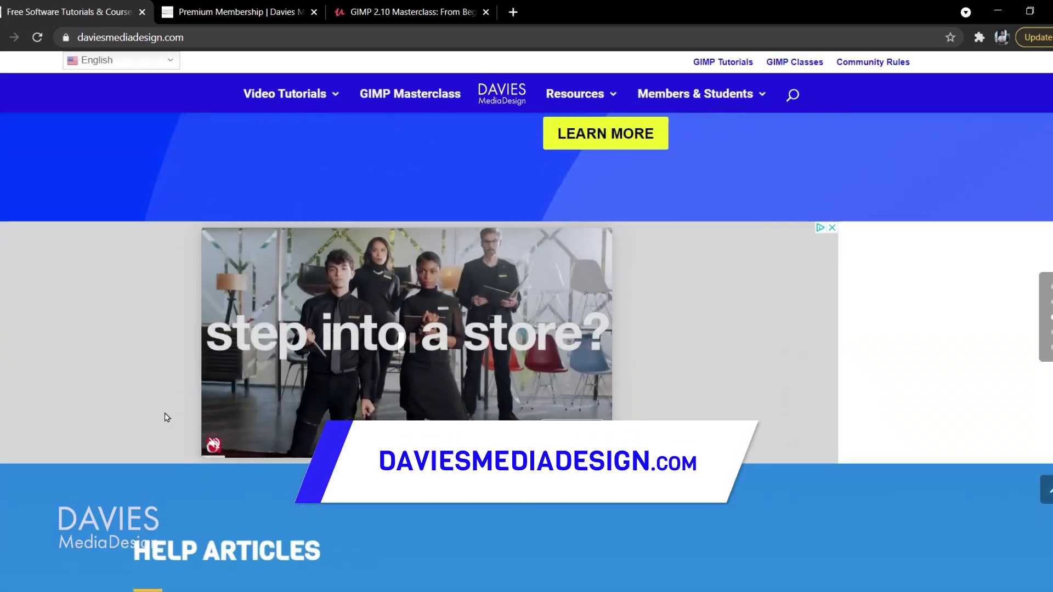
key(ctrl+Tab)
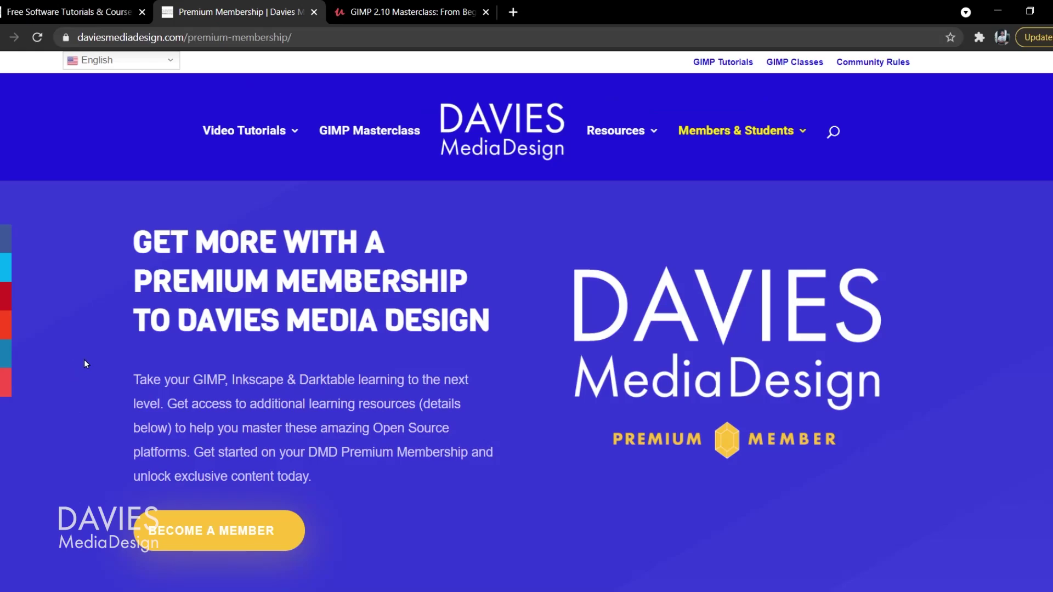
key(ctrl+Tab)
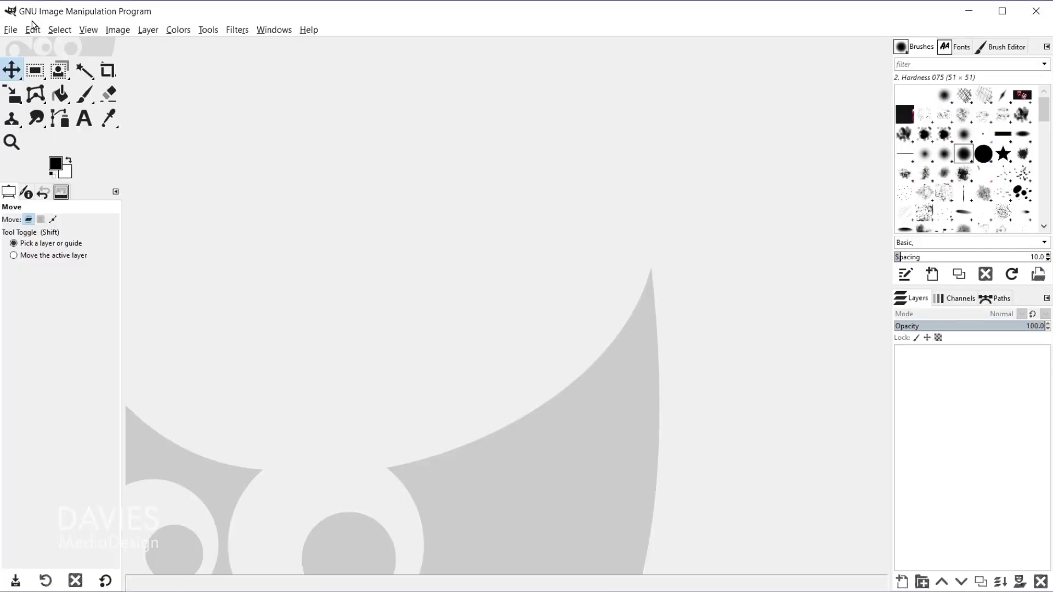
click(33, 30)
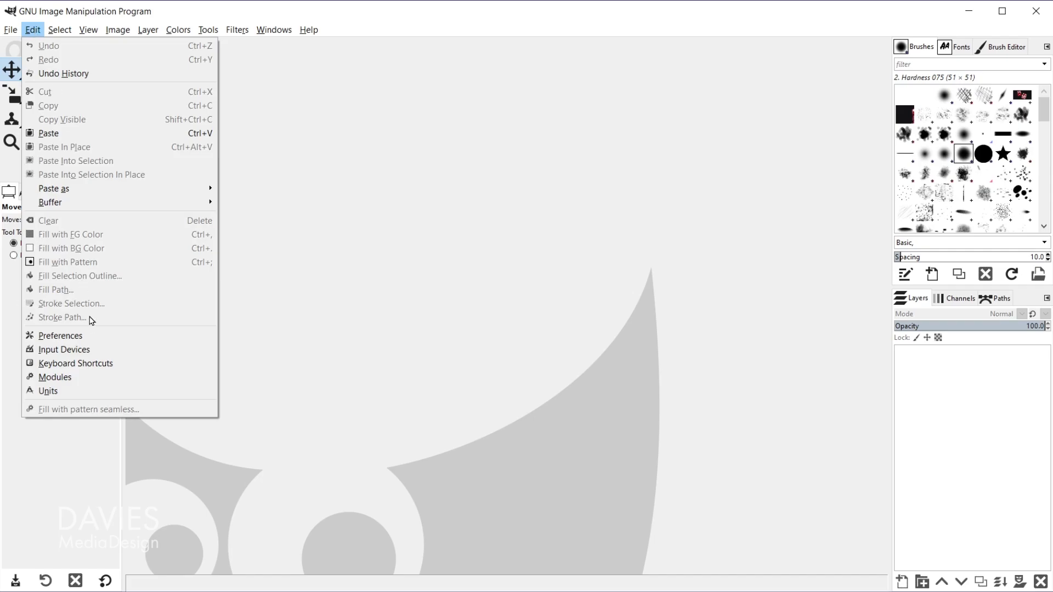
click(91, 336)
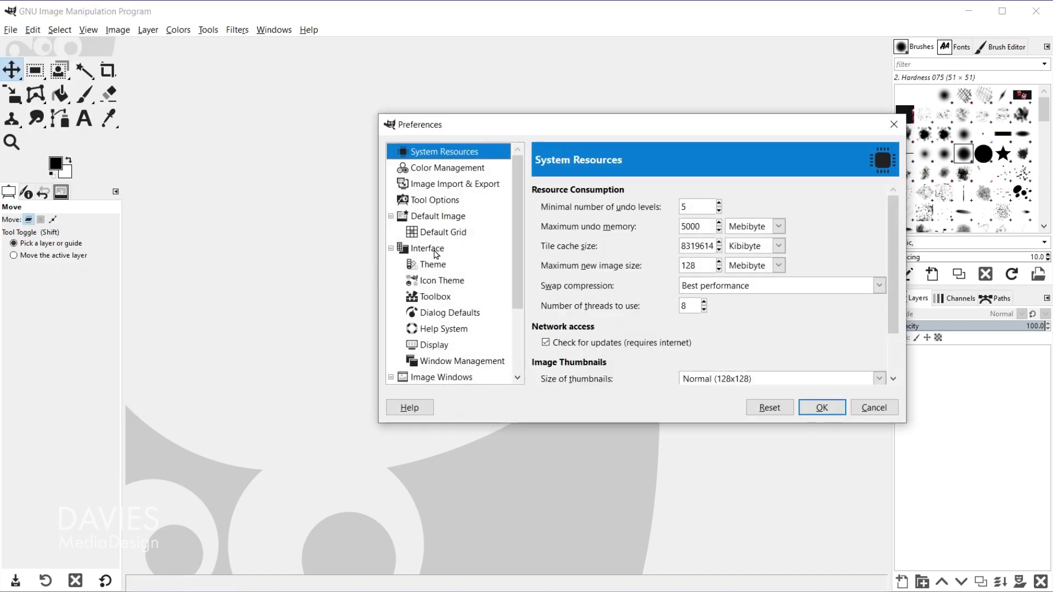
click(438, 263)
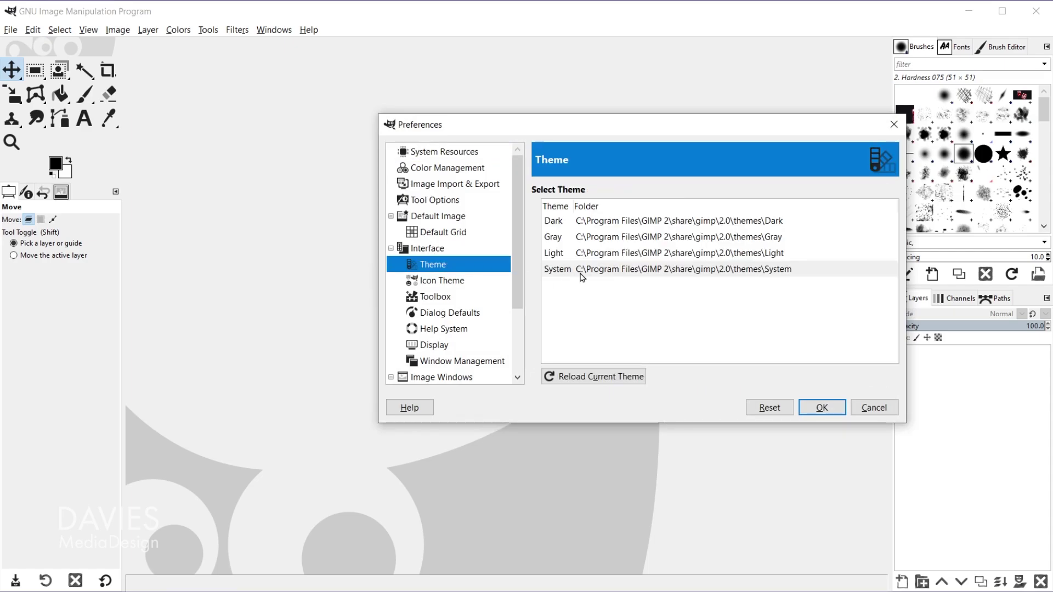
click(453, 282)
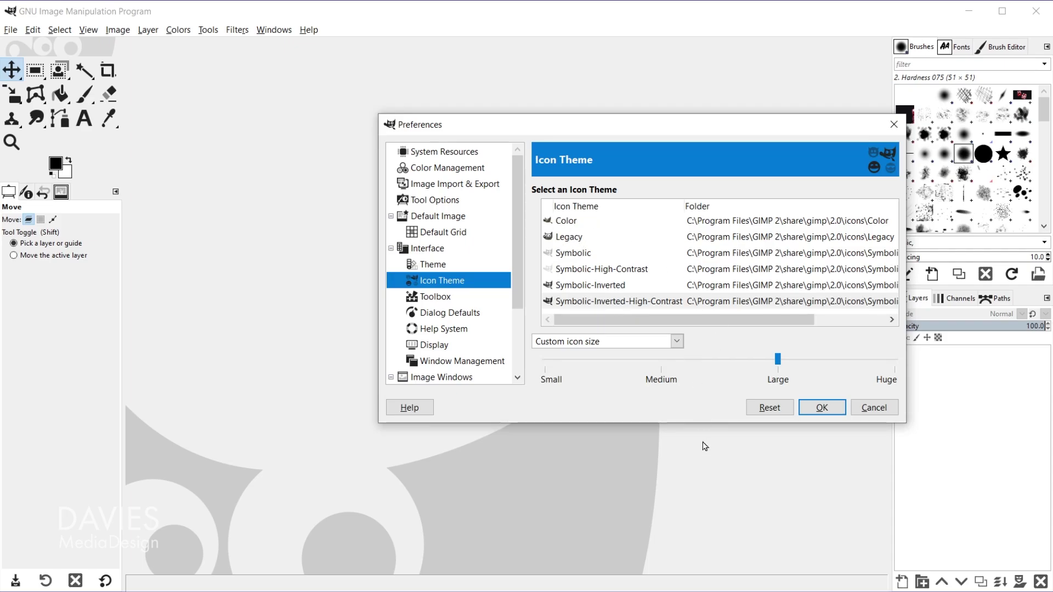
click(821, 408)
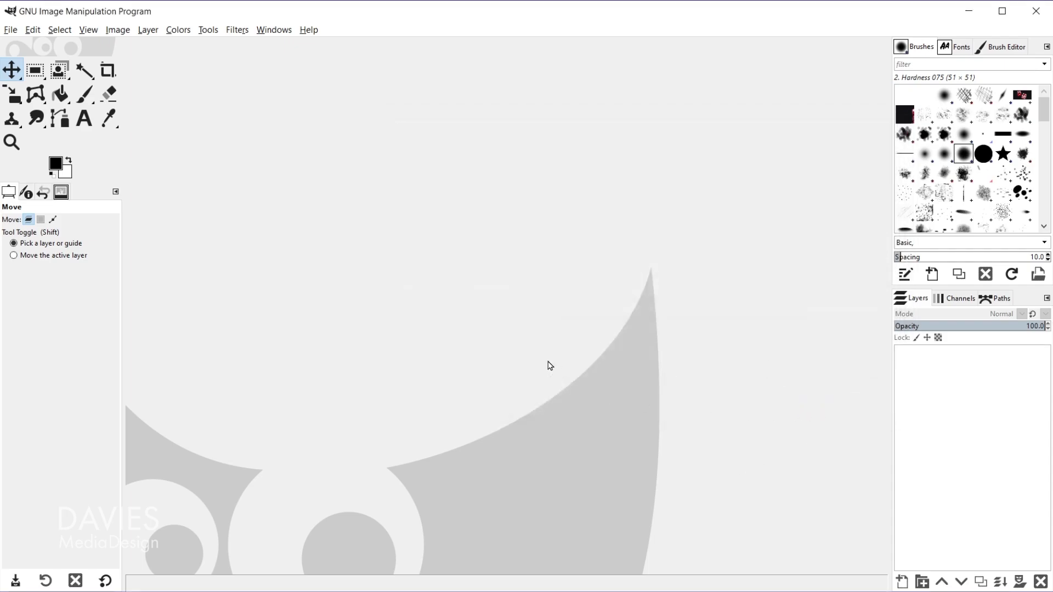
Step: Create a new 1920×1080 image with Ctrl+N
key(ctrl+n)
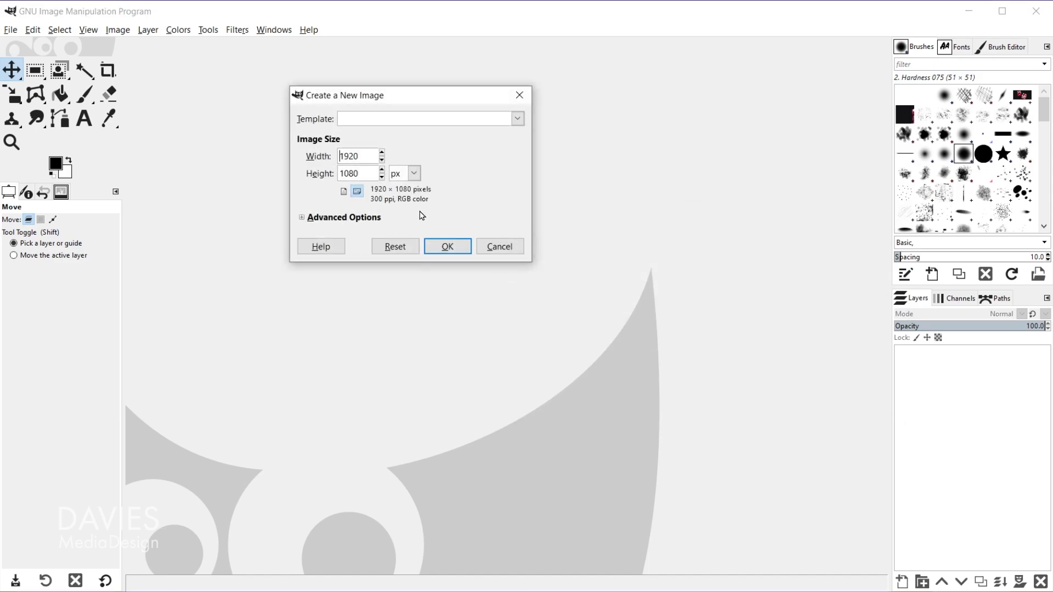
click(362, 171)
click(447, 246)
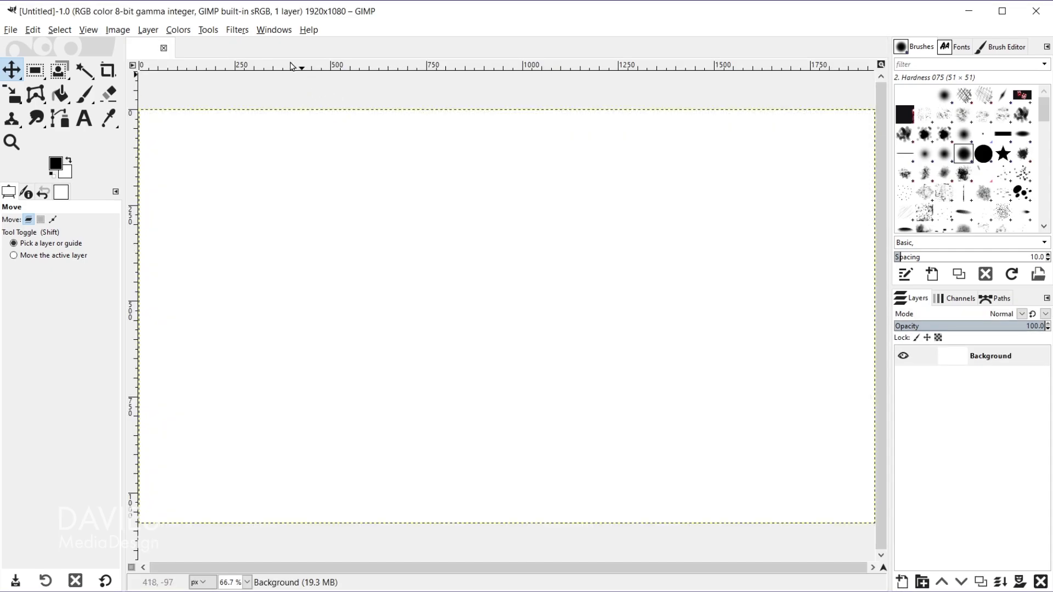
Step: Launch the Gfig filter from Filters > Render to add a GFig layer
click(238, 31)
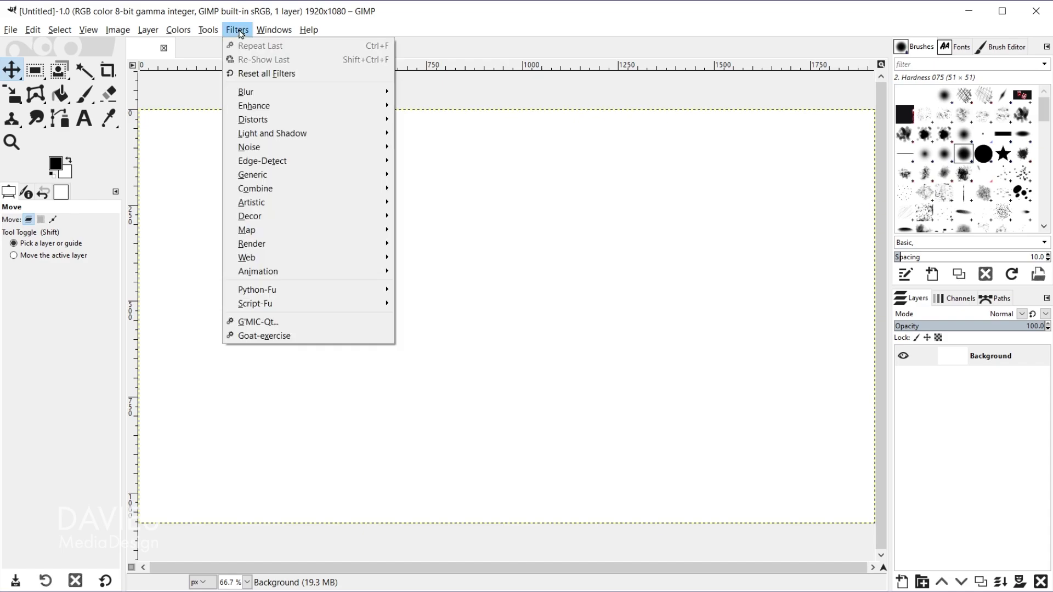
mouse_move(301, 247)
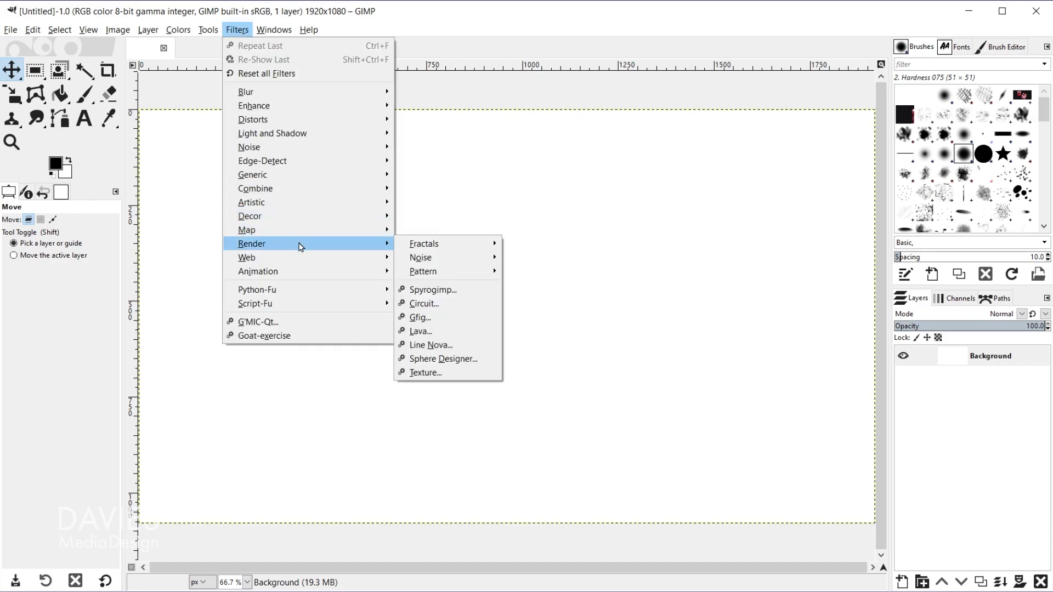
click(420, 318)
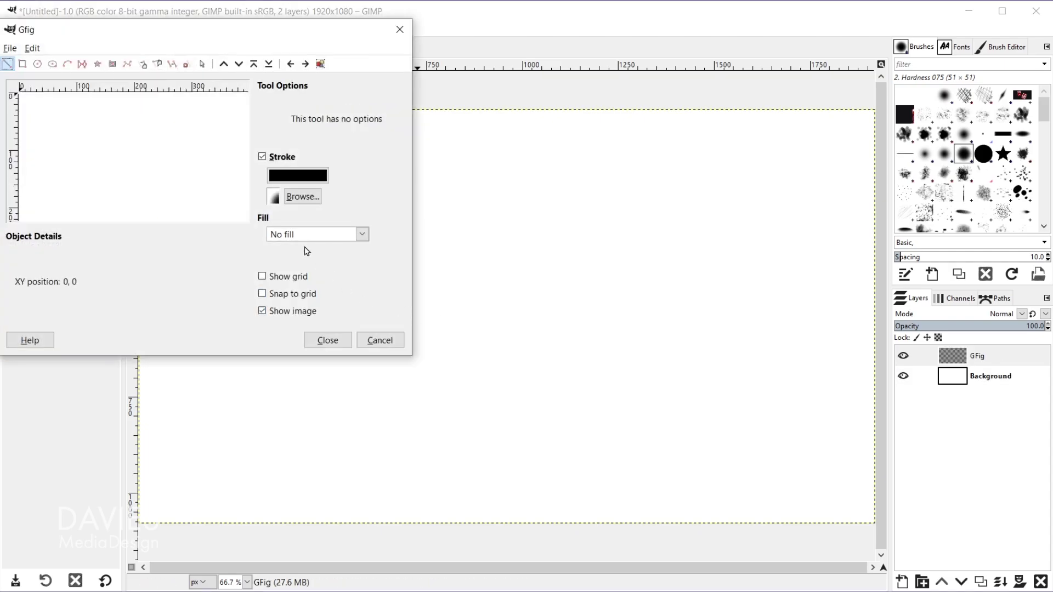
Step: Centre the Gfig dialog and enable Show grid and Snap to grid
drag(143, 33, 502, 106)
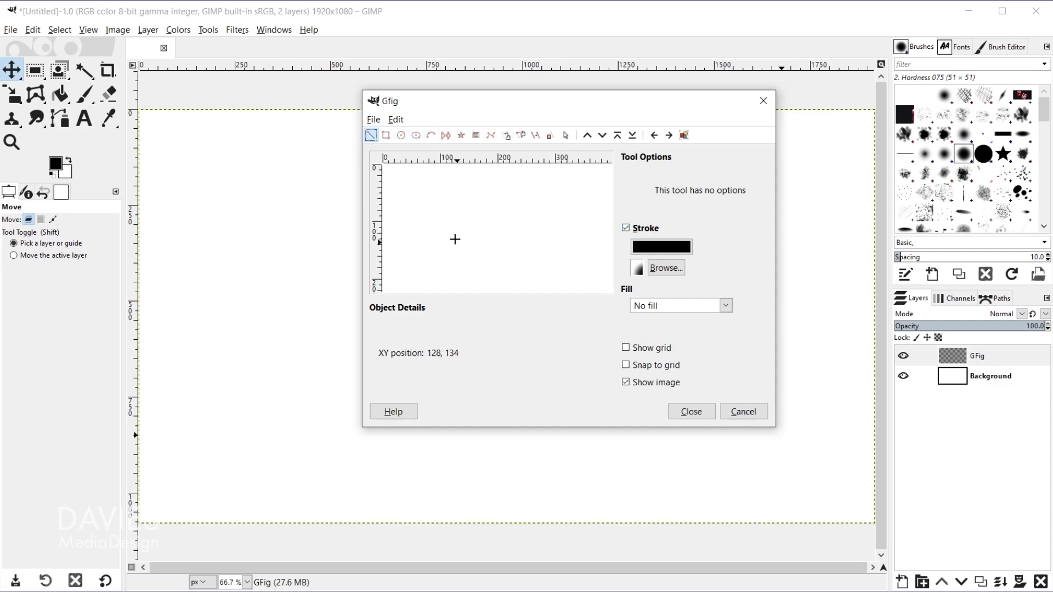
click(625, 348)
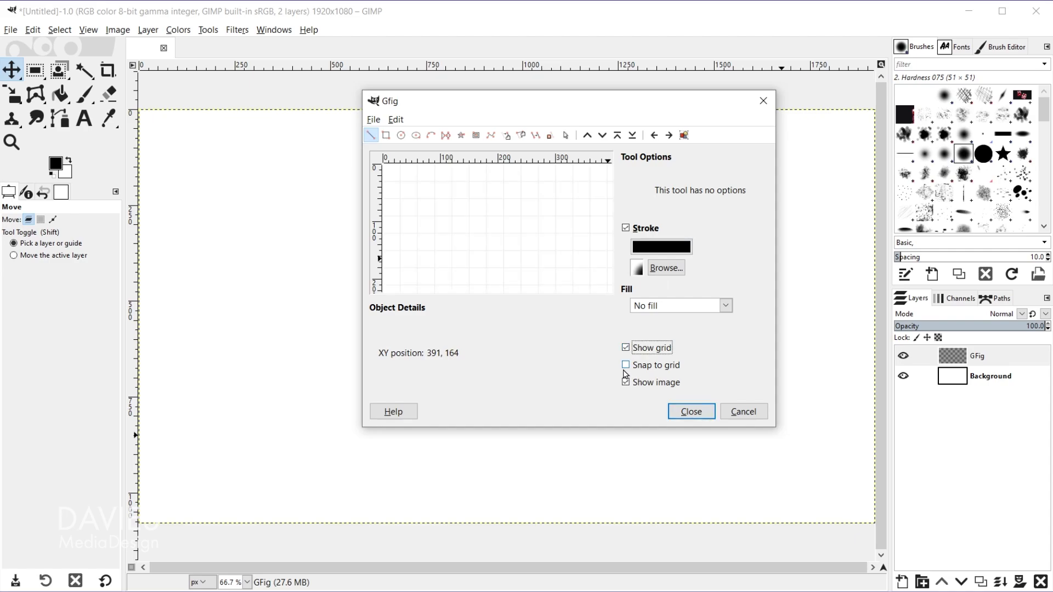
click(625, 366)
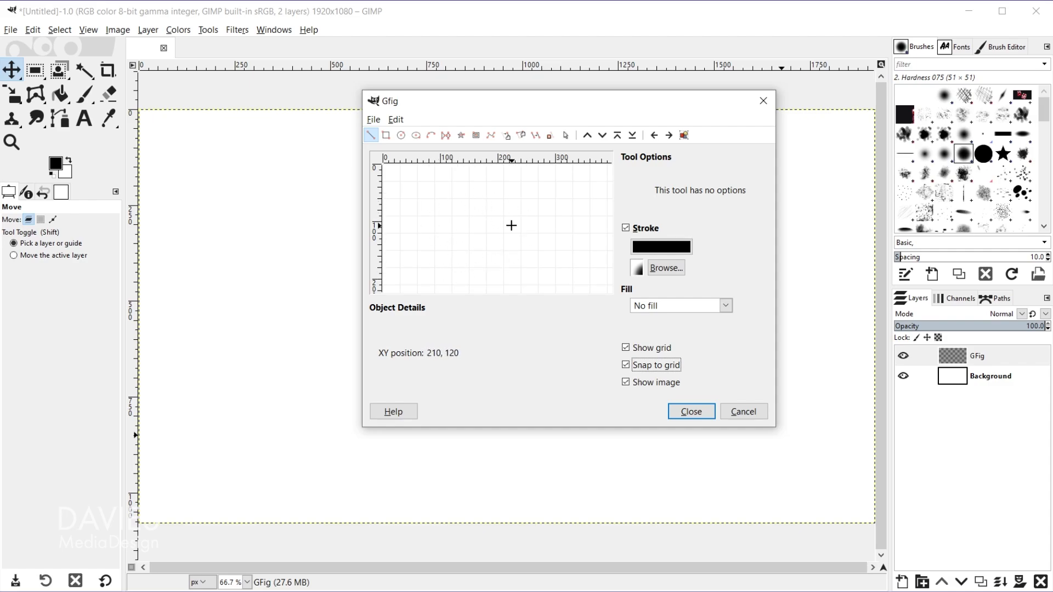
Step: Draw a three-point snapped arc from lower left to upper right, then move the Gfig dialog aside
click(371, 137)
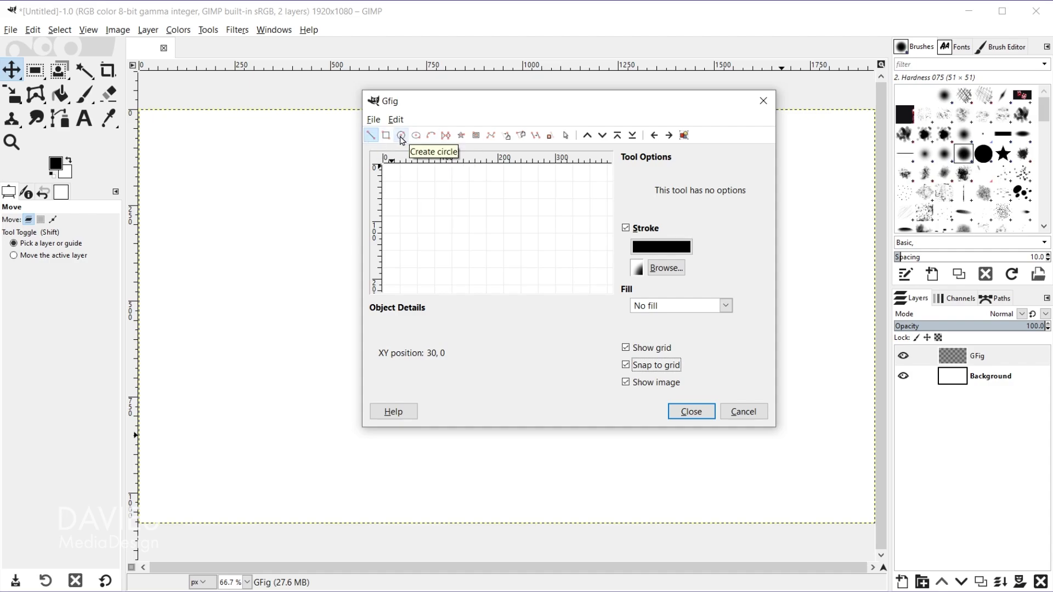
click(432, 139)
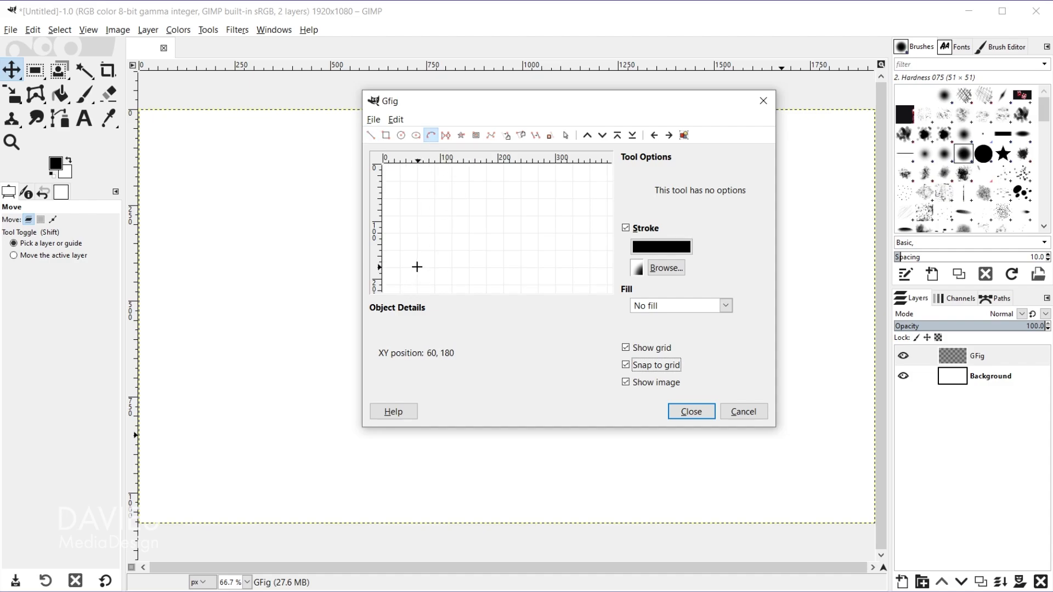
click(417, 267)
click(468, 217)
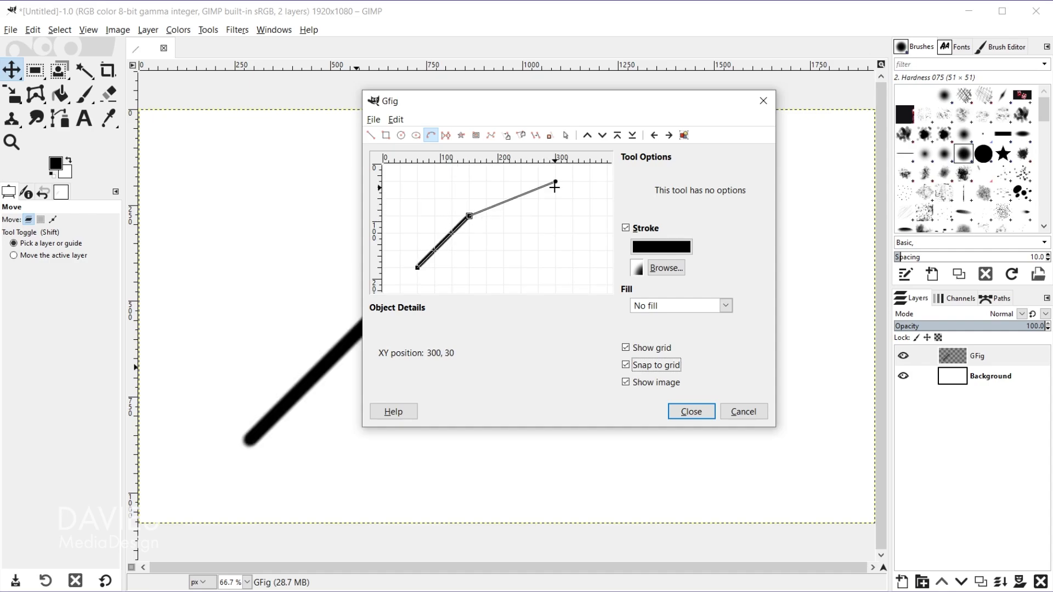
click(556, 181)
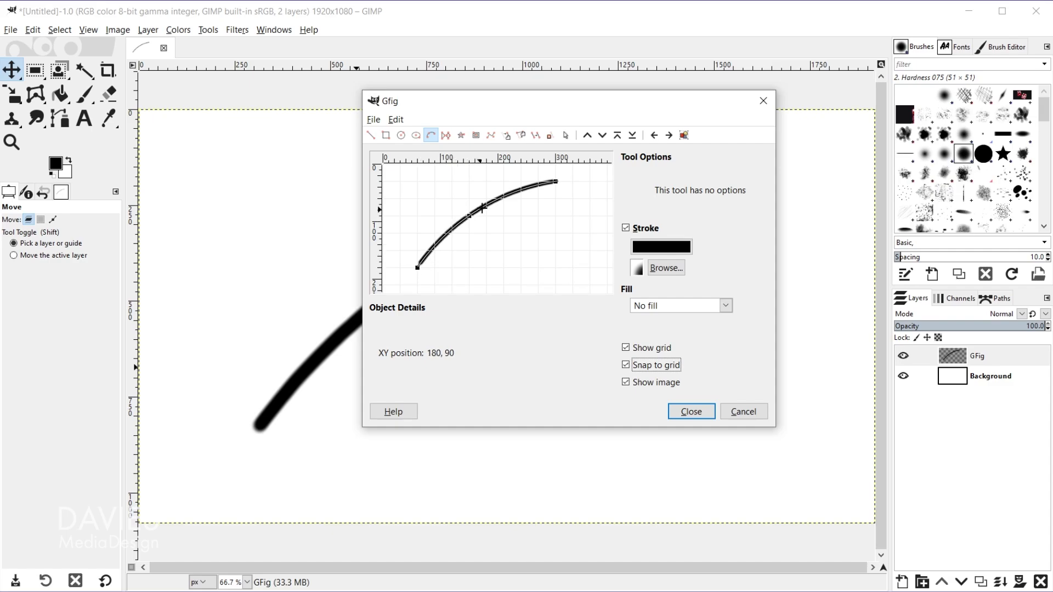
drag(510, 104, 738, 222)
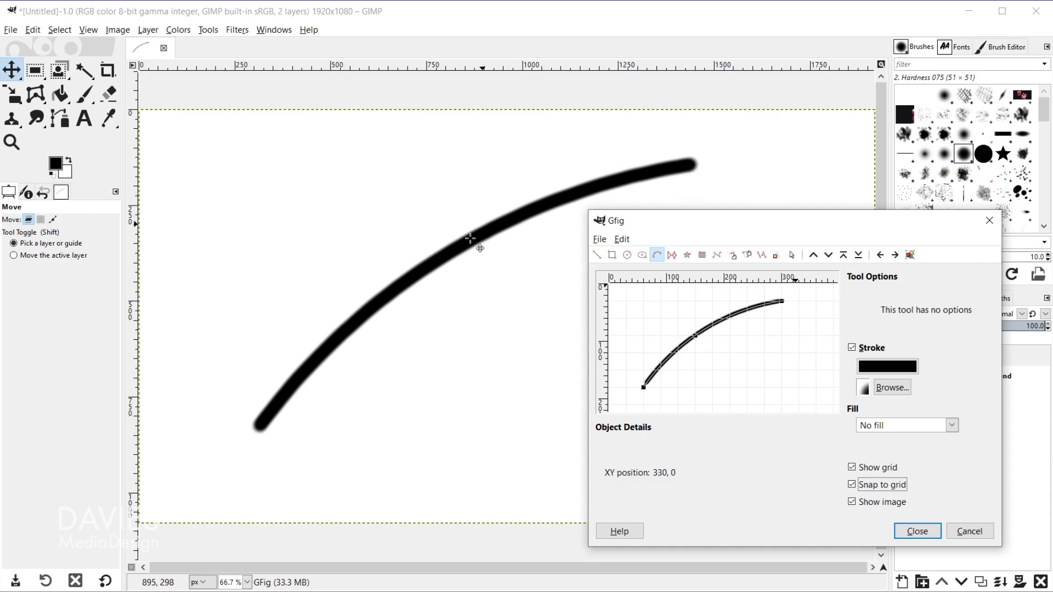
Step: After trying Pointed Dots and texture brushes, stroke the arc with the 2. Hardness 100 brush
click(865, 389)
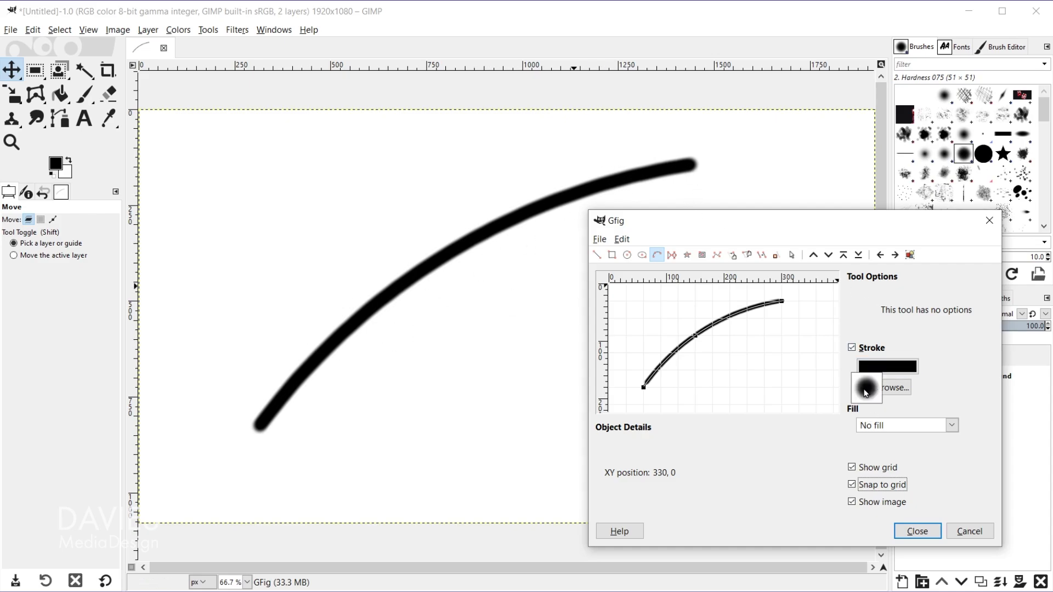
click(892, 387)
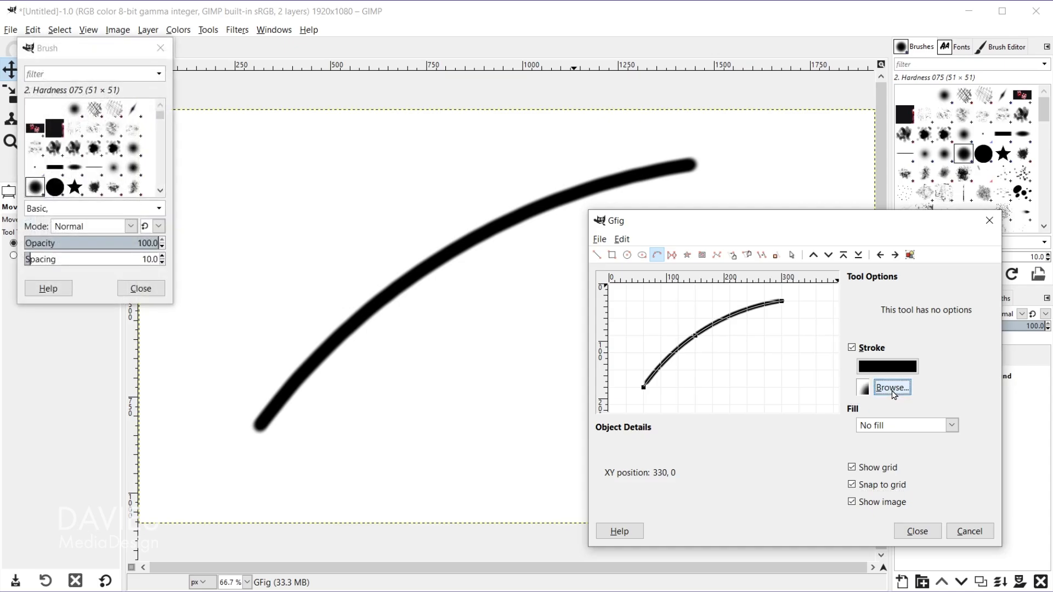
mouse_move(80, 55)
mouse_down()
mouse_move(579, 167)
mouse_move(690, 171)
mouse_move(791, 114)
mouse_up()
mouse_move(795, 301)
mouse_down()
mouse_move(775, 301)
mouse_move(878, 303)
mouse_up()
click(787, 208)
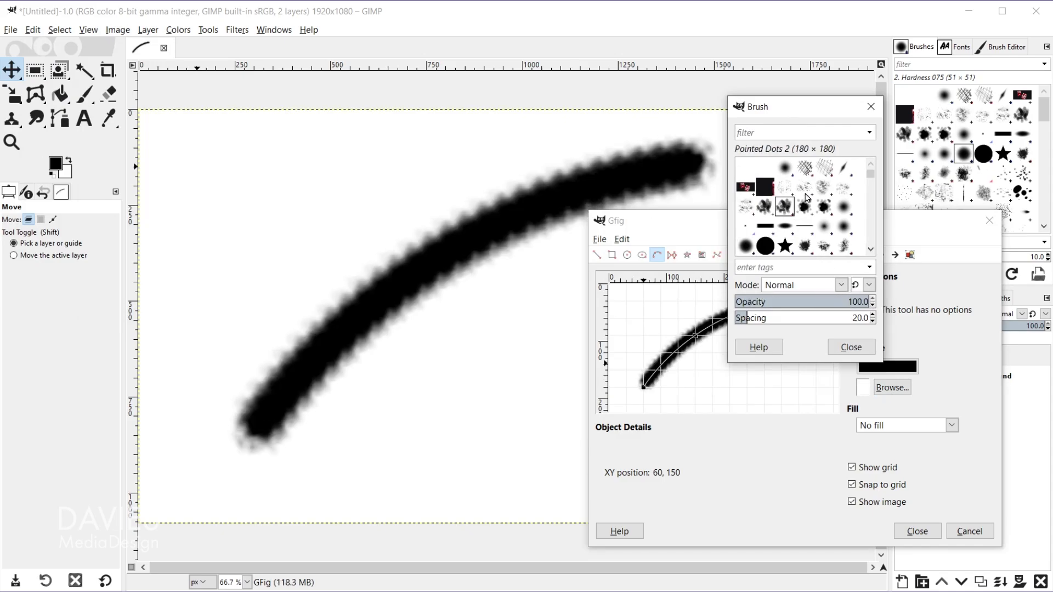
click(806, 188)
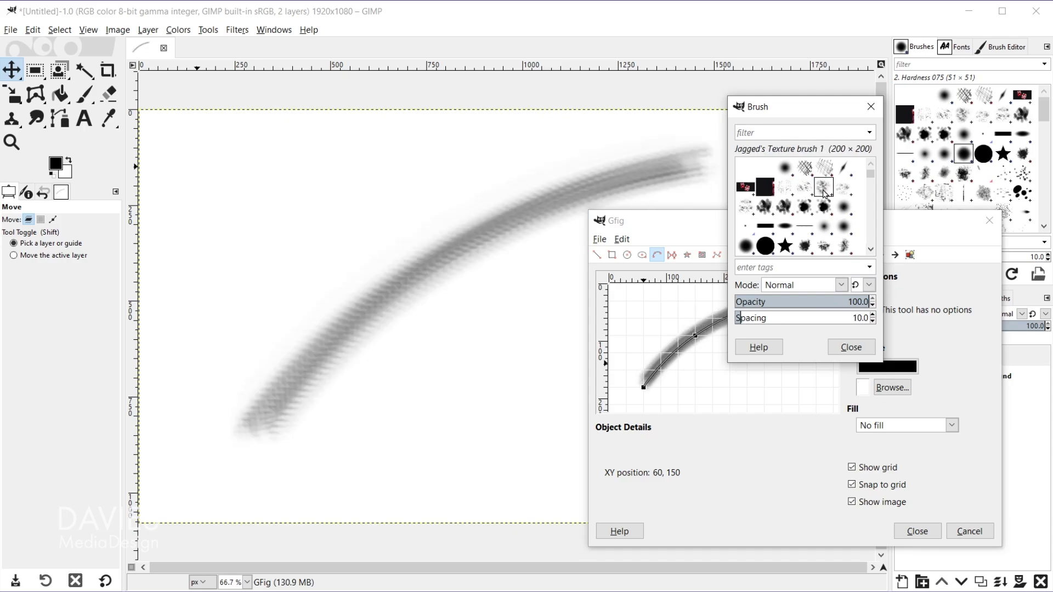
click(830, 190)
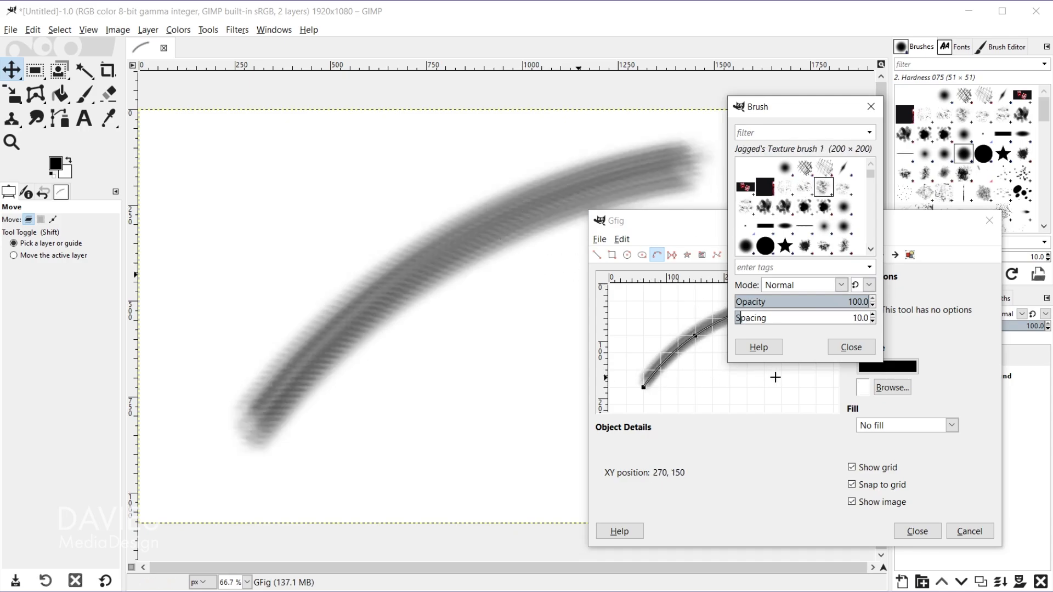
click(765, 246)
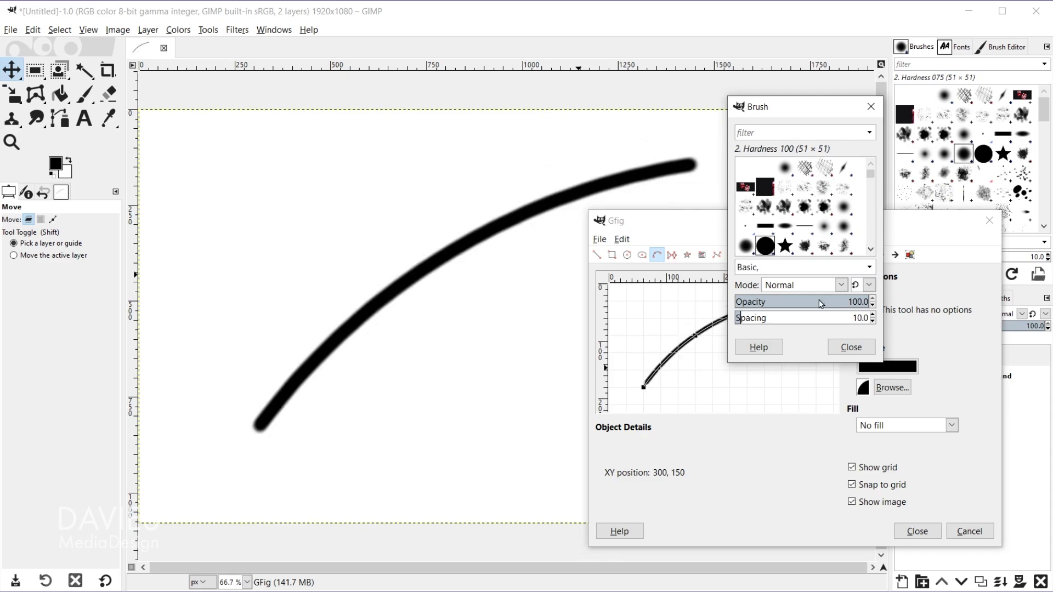
click(850, 348)
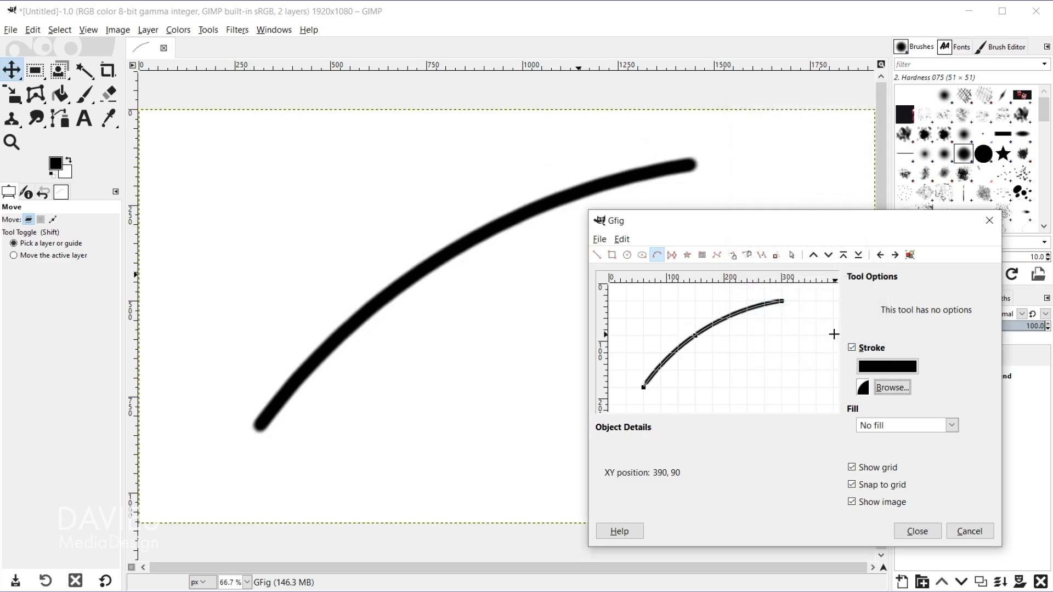
Step: Undo the arc and draw a triangle with the regular polygon tool
key(ctrl+z)
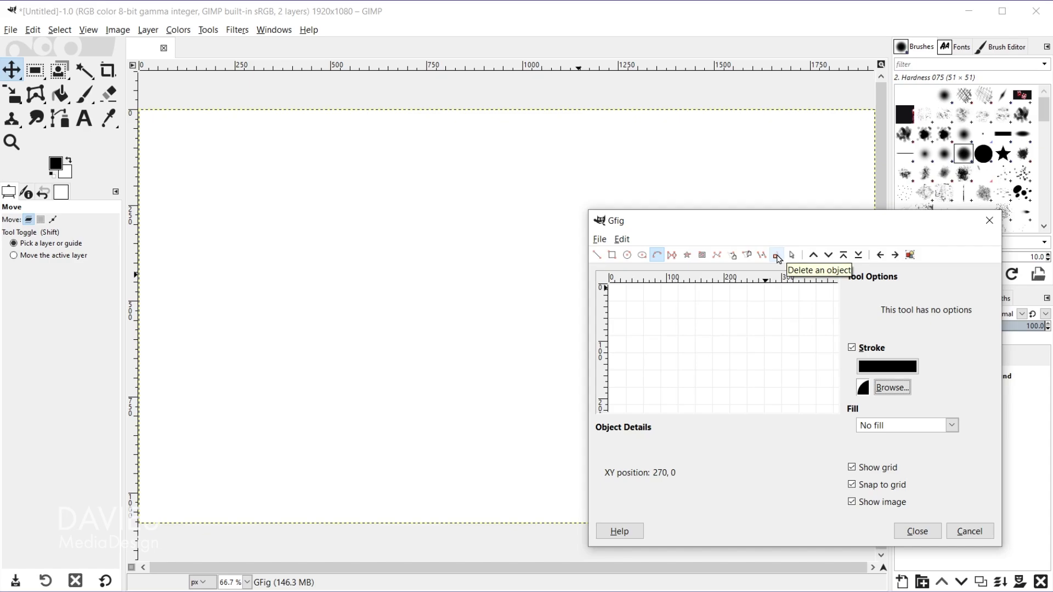
click(671, 255)
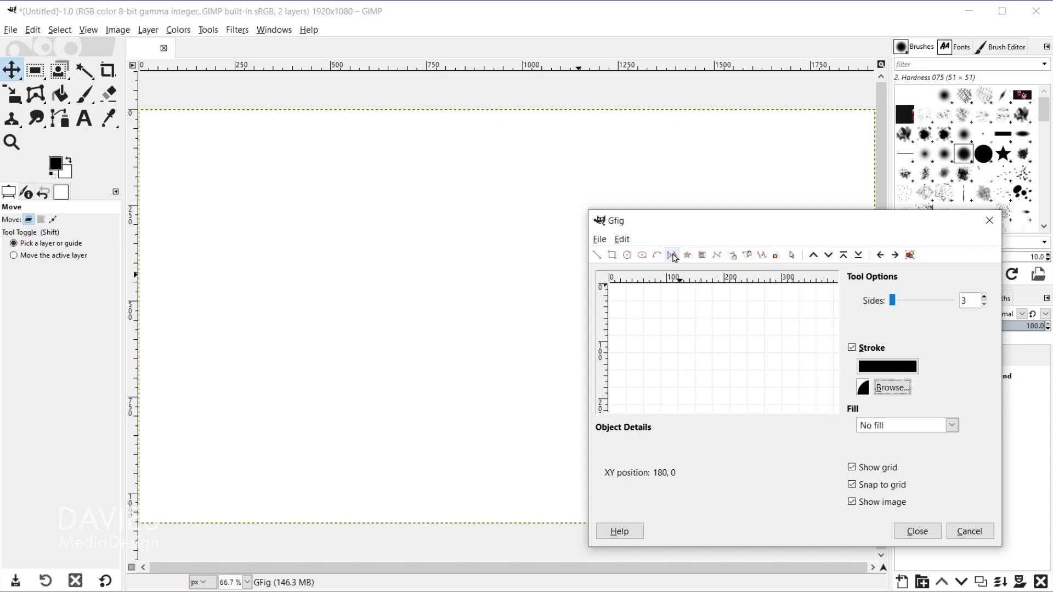
drag(725, 226, 723, 107)
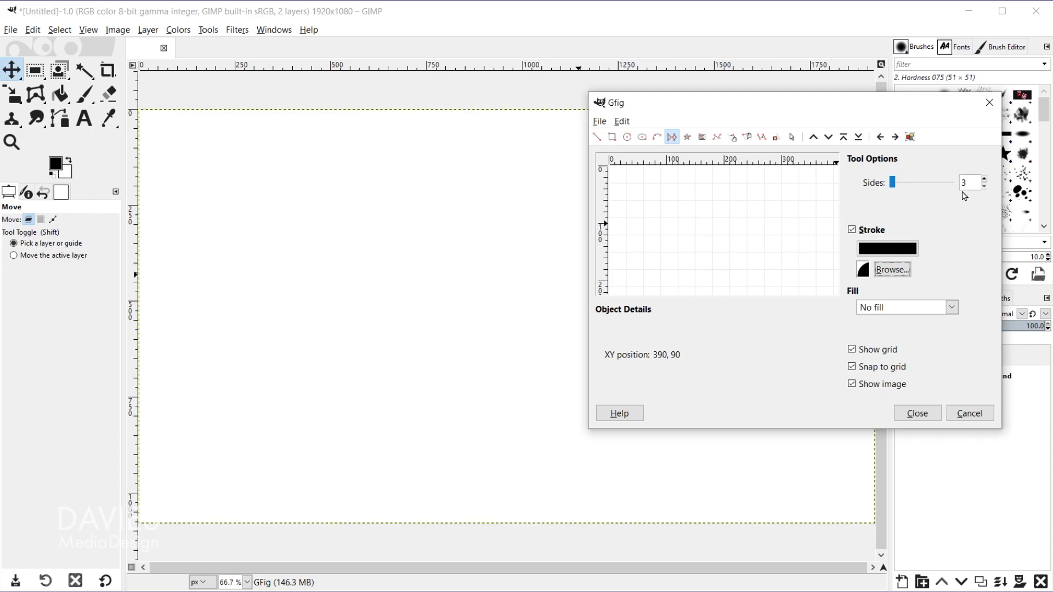
drag(695, 218, 698, 188)
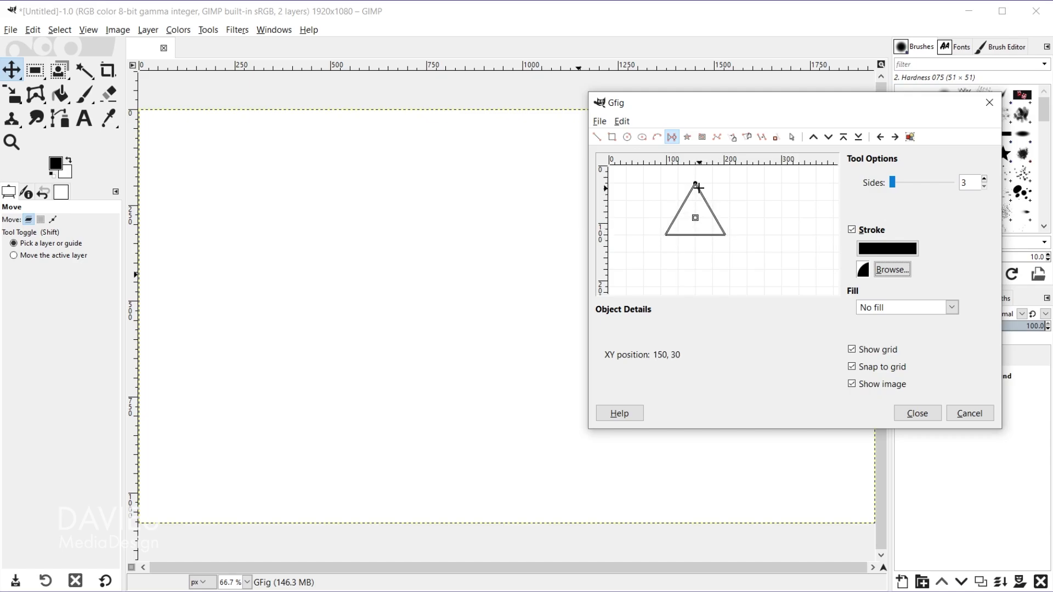
mouse_move(697, 187)
mouse_down()
mouse_move(696, 196)
mouse_move(694, 184)
mouse_up()
drag(695, 185, 695, 184)
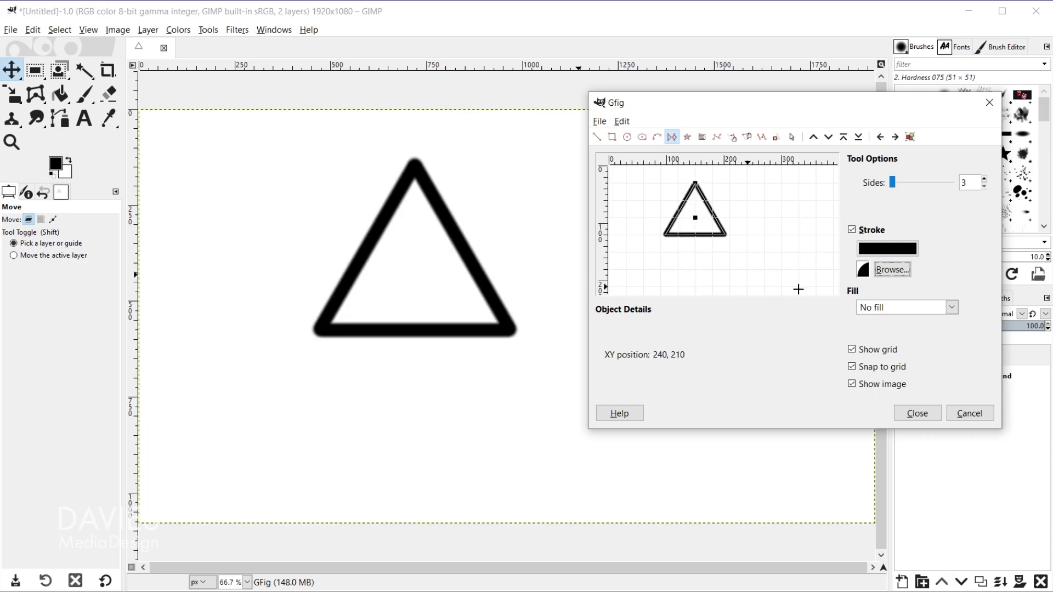
Step: Set Sides to 5 and draw a pentagon beside the triangle
click(985, 181)
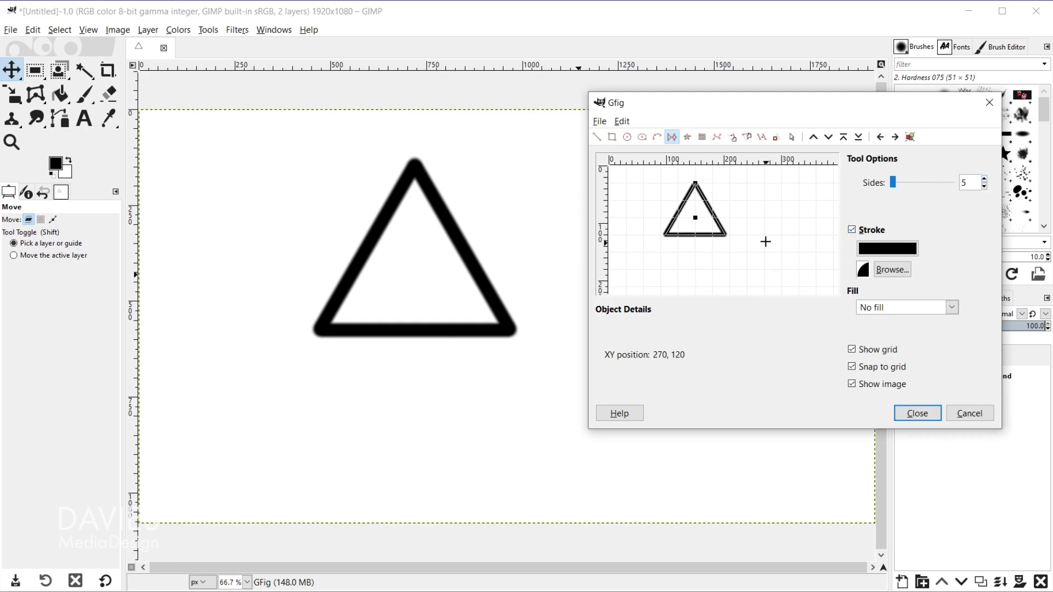
drag(762, 235, 765, 189)
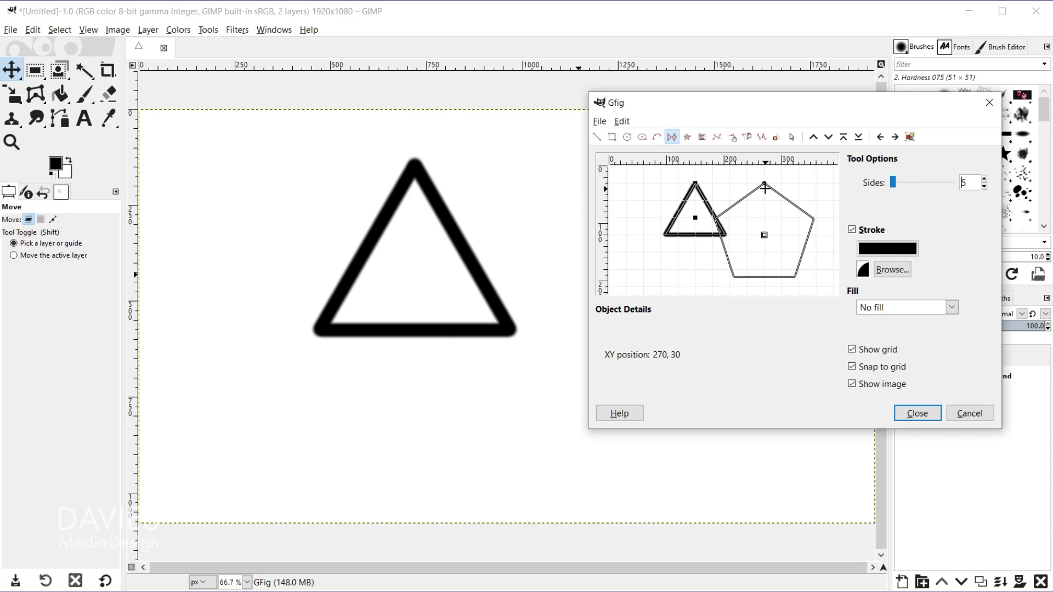
drag(765, 188, 764, 189)
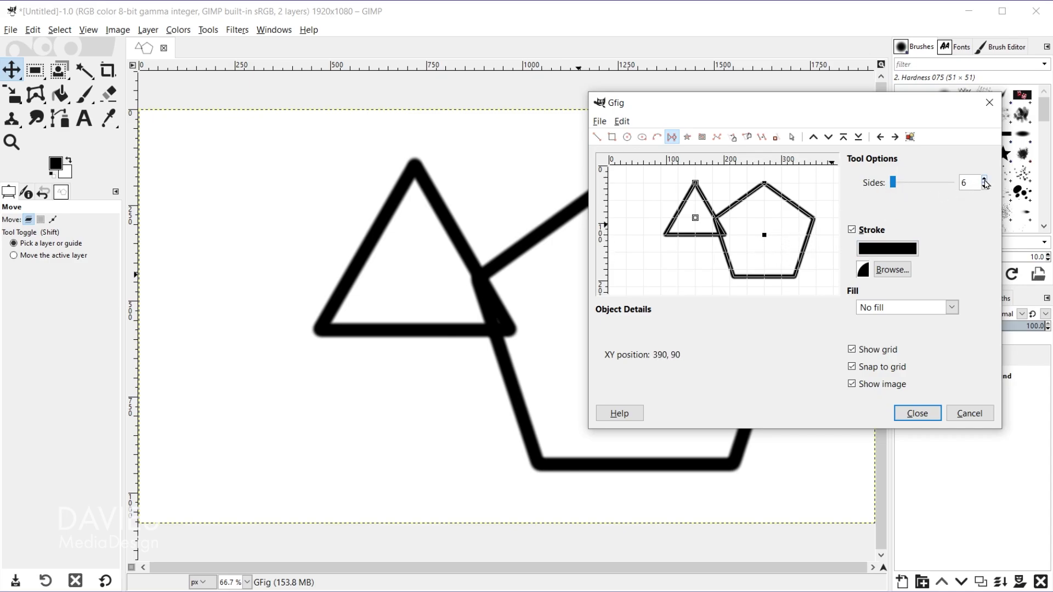
Step: Delete the pentagon and the triangle from the Gfig drawing
click(775, 138)
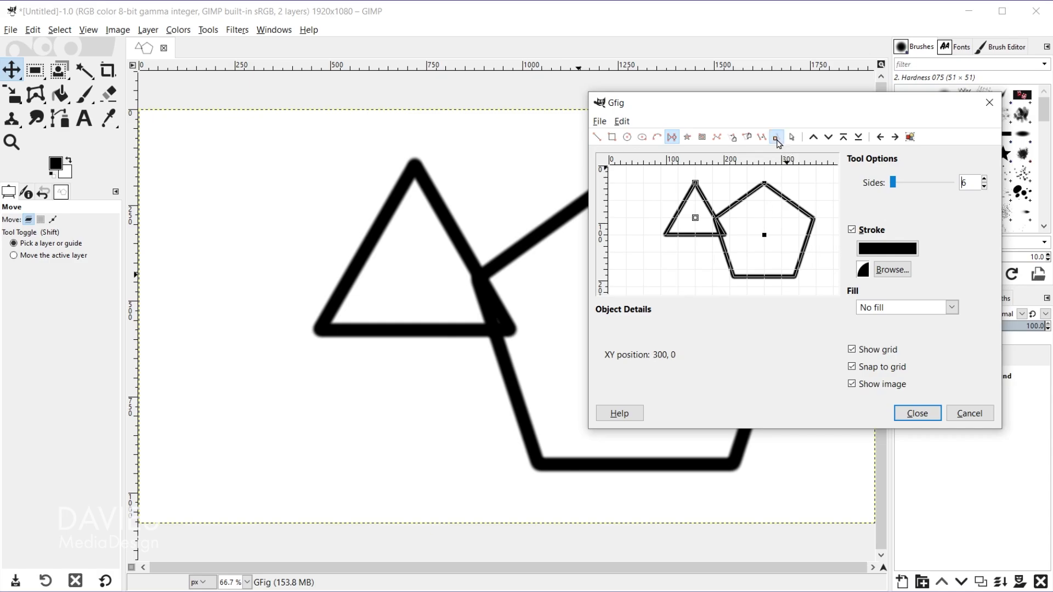
click(765, 236)
click(695, 218)
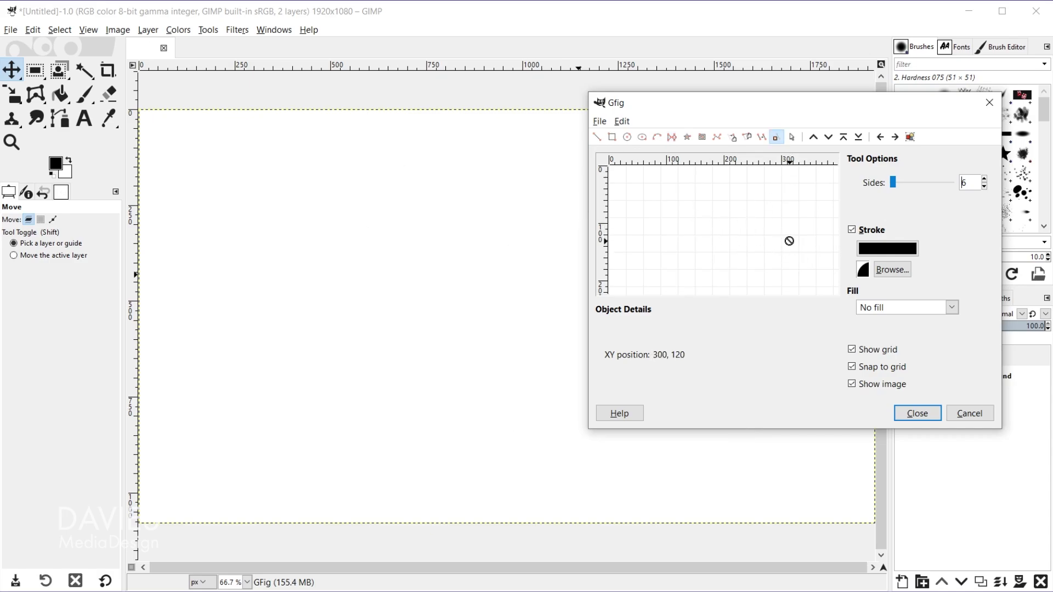
Step: Draw a three-pointed star, then set 5 points and draw a five-pointed star
click(687, 137)
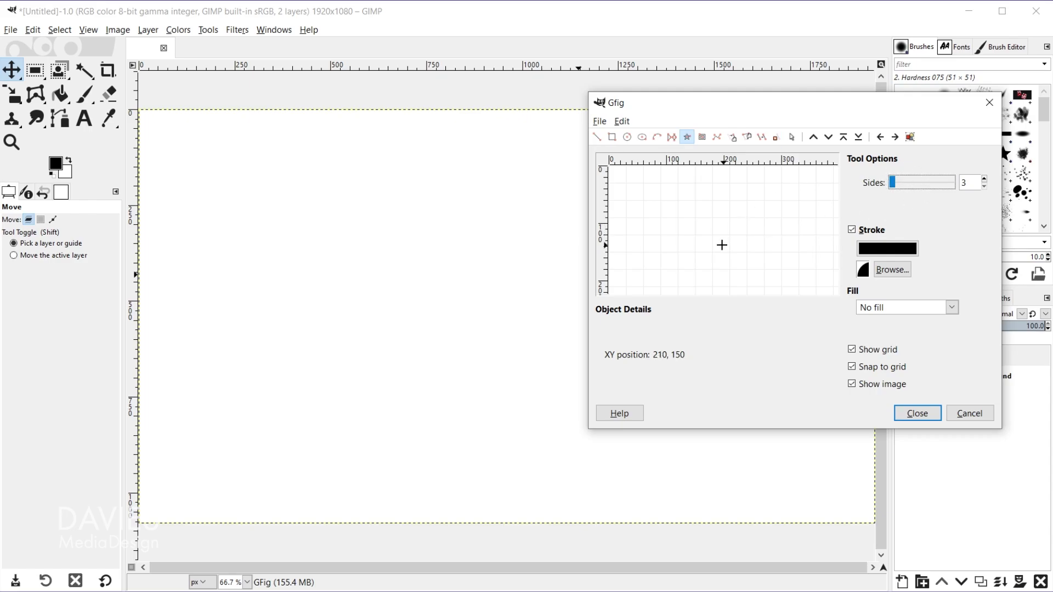
drag(712, 235, 739, 264)
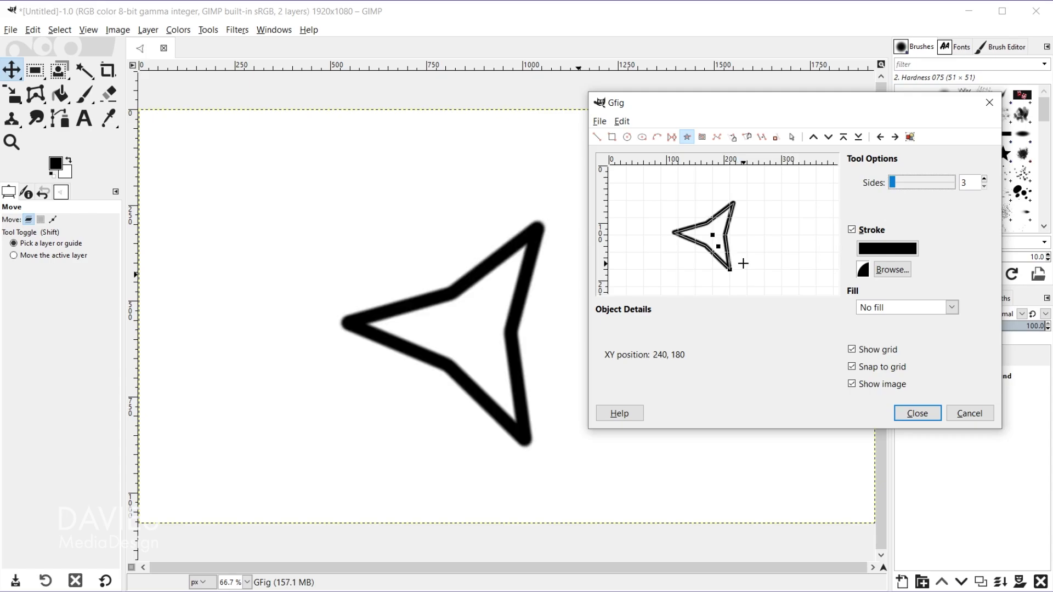
double_click(985, 180)
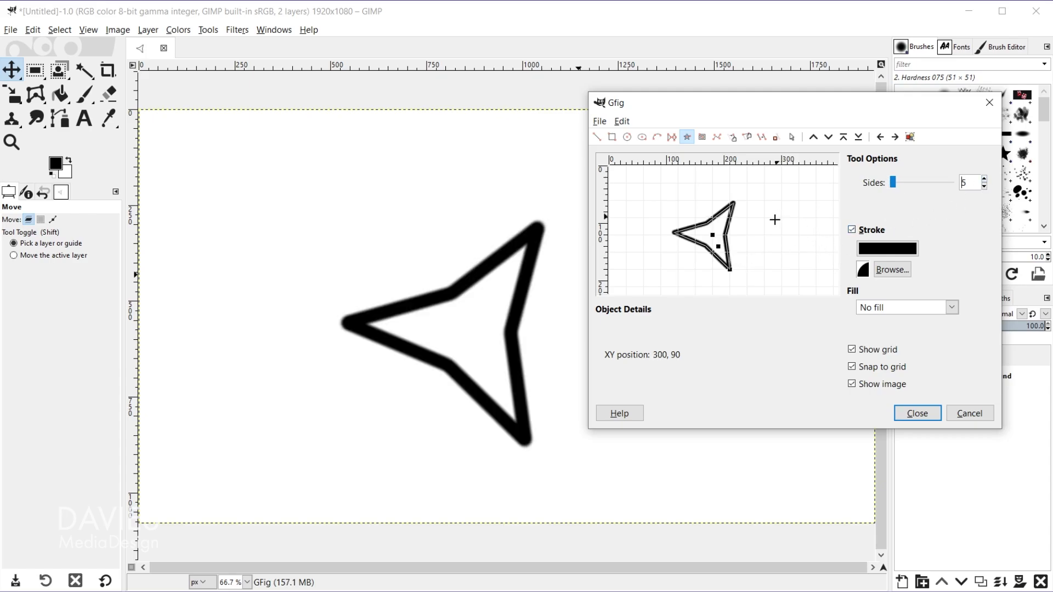
drag(764, 219, 764, 183)
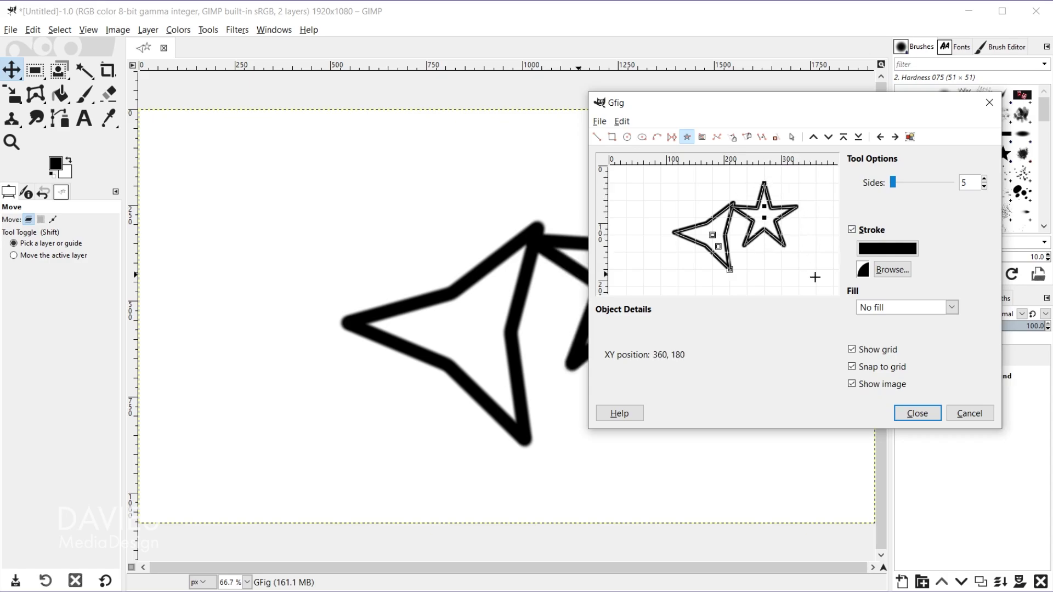
click(702, 137)
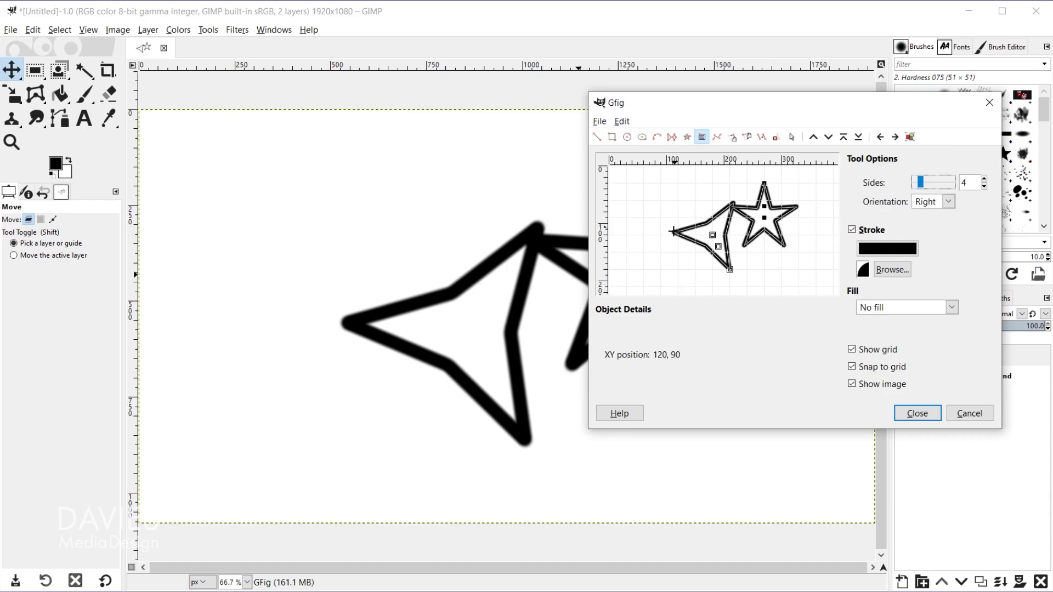
drag(663, 218, 694, 248)
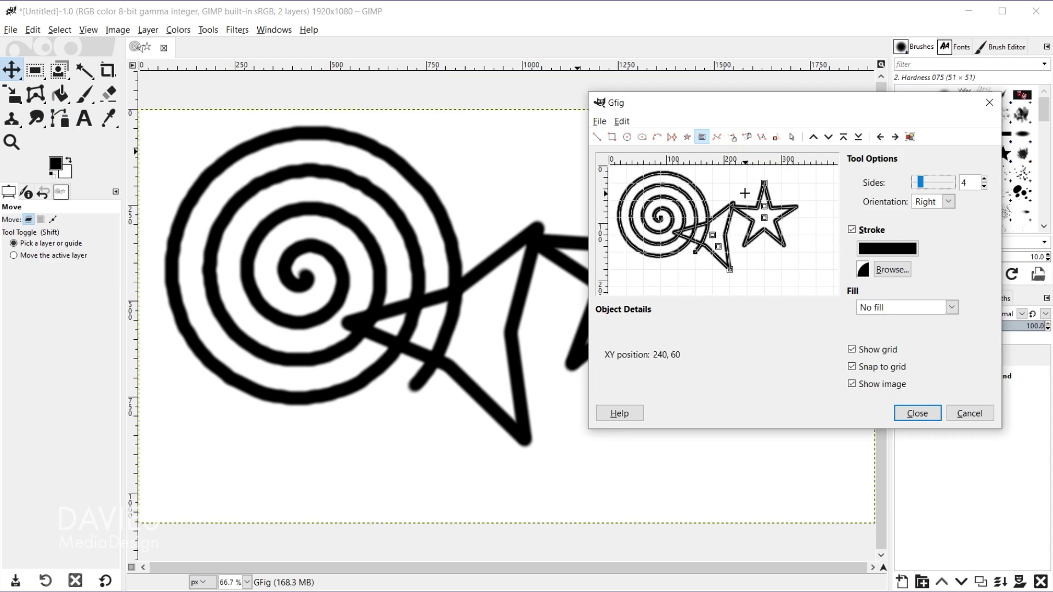
click(775, 137)
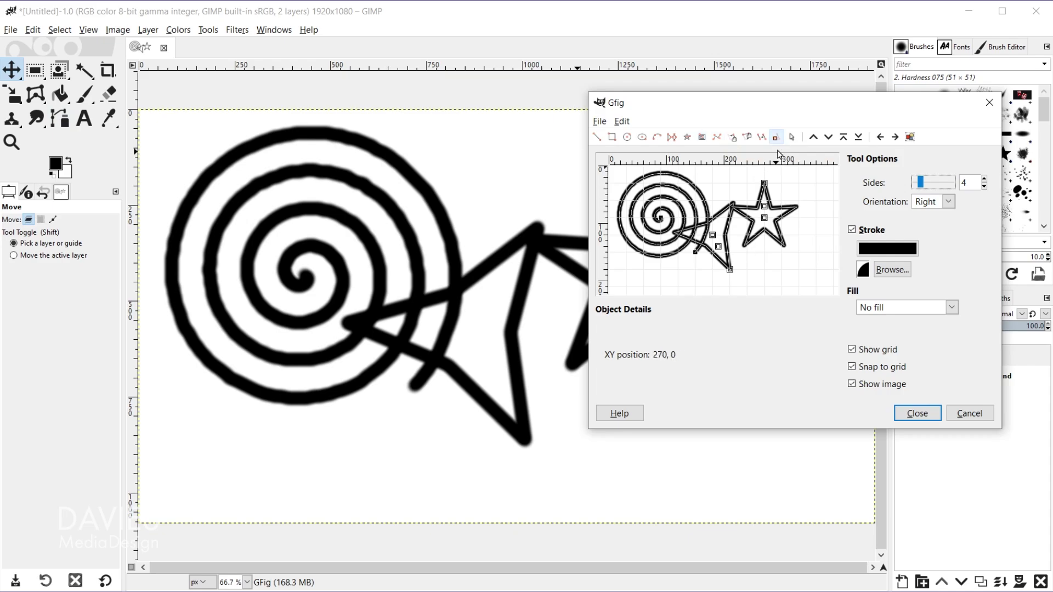
click(662, 217)
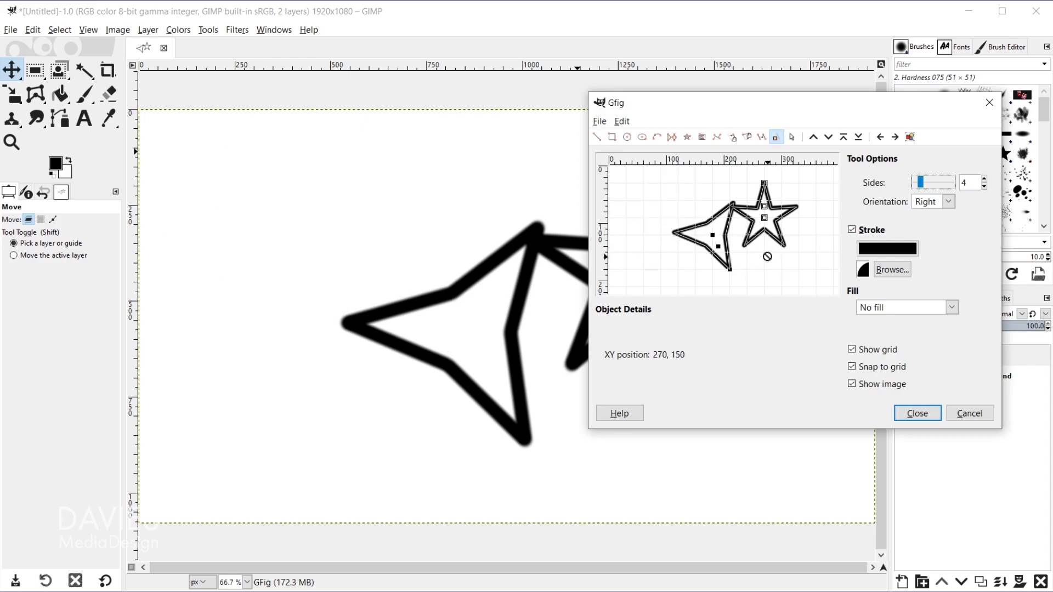
Step: Move the three-pointed star left and the five-pointed star lower down
click(733, 138)
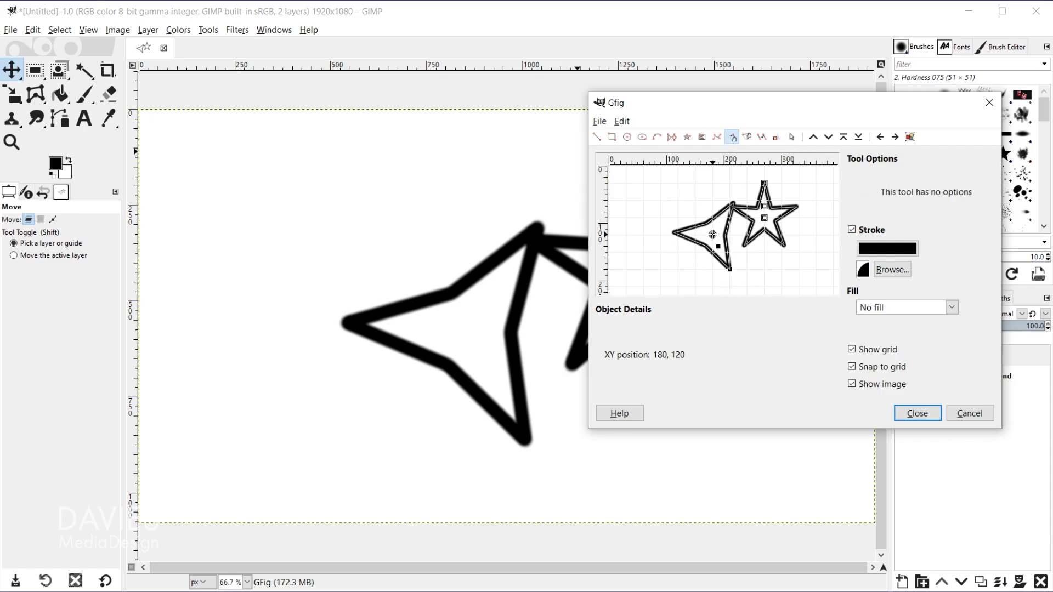
drag(711, 235, 662, 221)
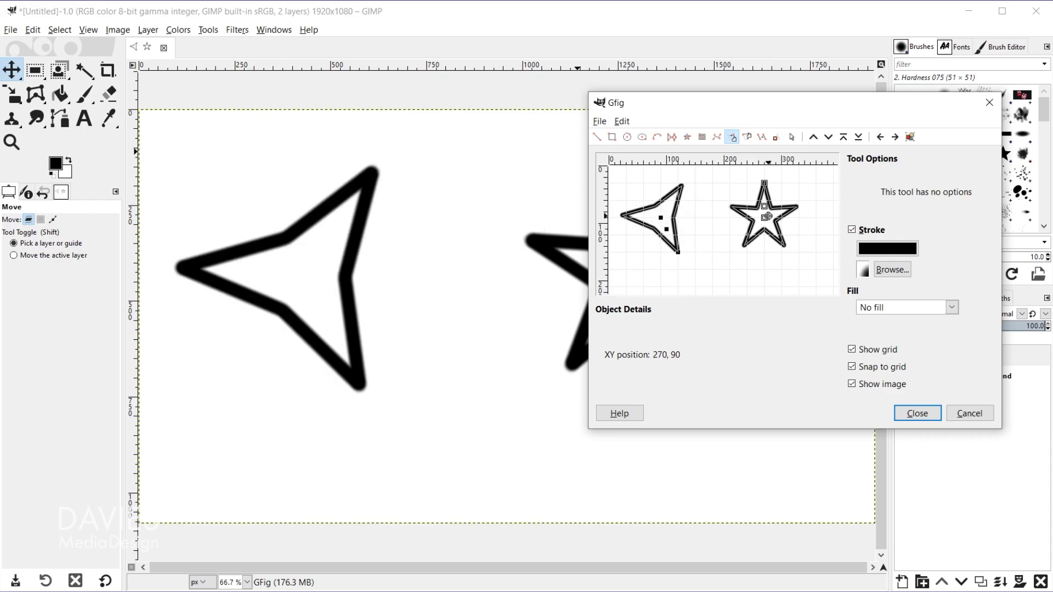
drag(765, 218, 745, 249)
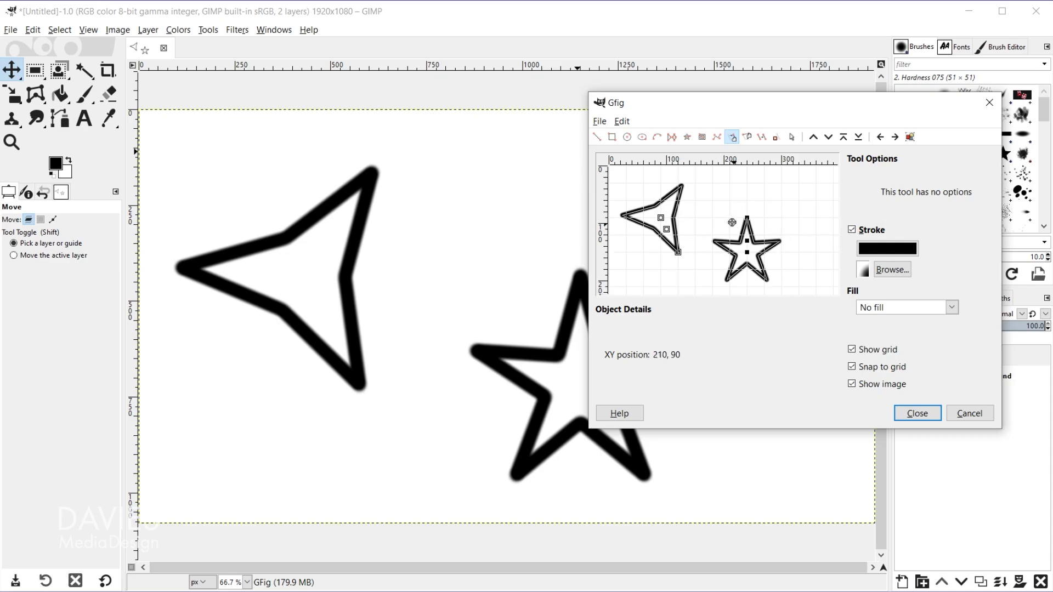
Step: Drag the three-pointed star's bottom corner rightward so it points right
click(747, 137)
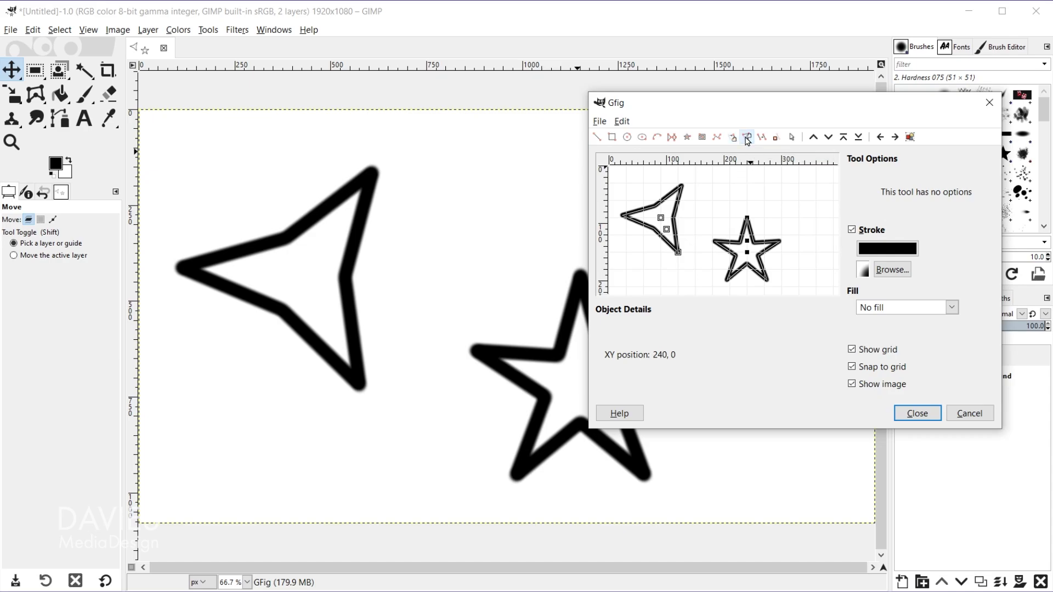
click(680, 252)
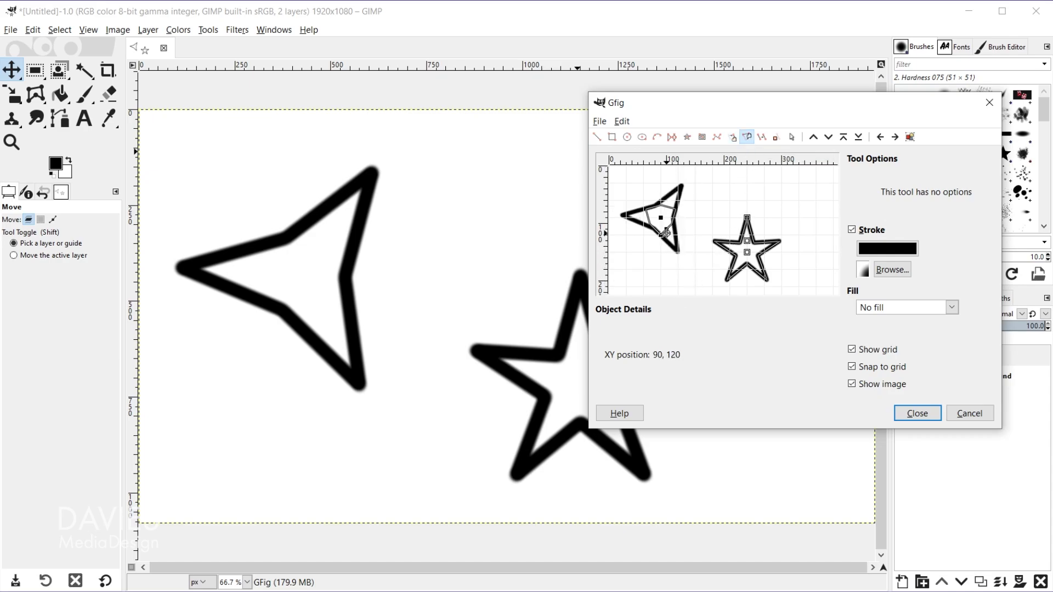
drag(679, 249, 755, 237)
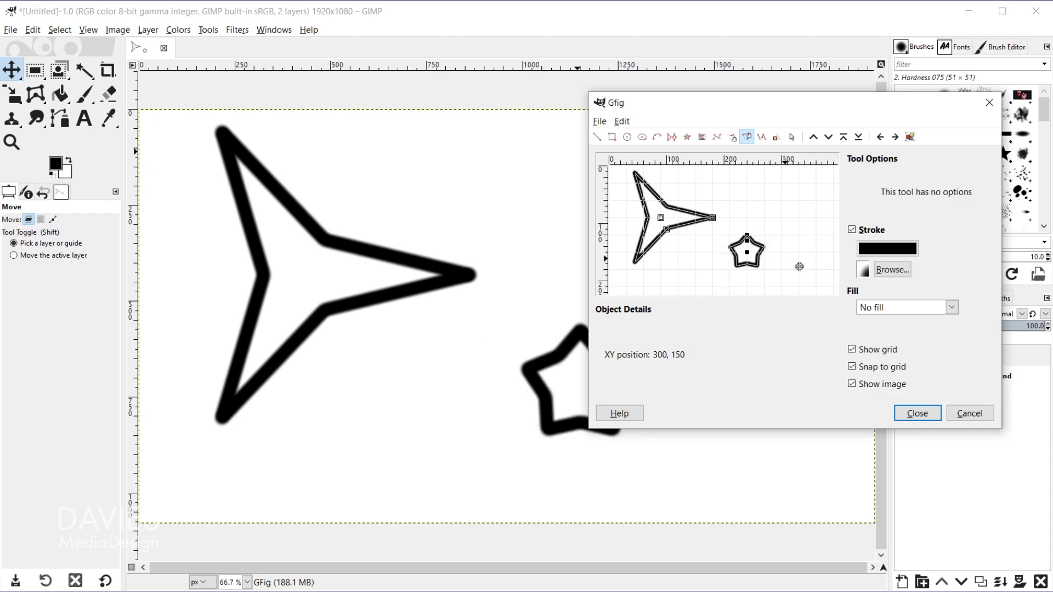
Step: Copy the three-pointed star and place the copy to the right, over the five-pointed star
click(762, 137)
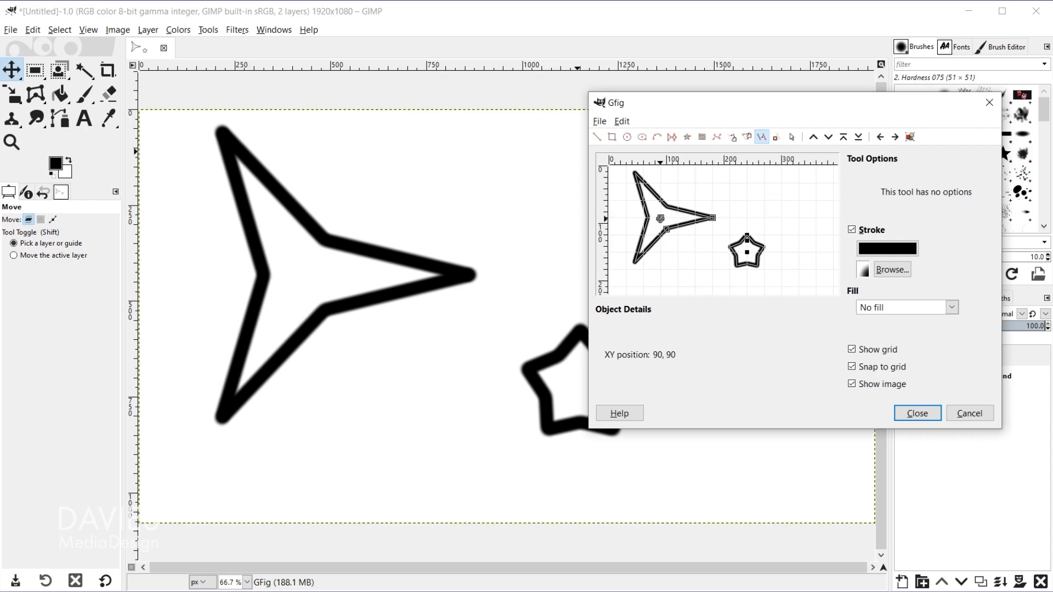
drag(662, 217, 789, 213)
mouse_move(790, 107)
mouse_down()
mouse_move(453, 346)
mouse_move(573, 298)
mouse_move(686, 112)
mouse_up()
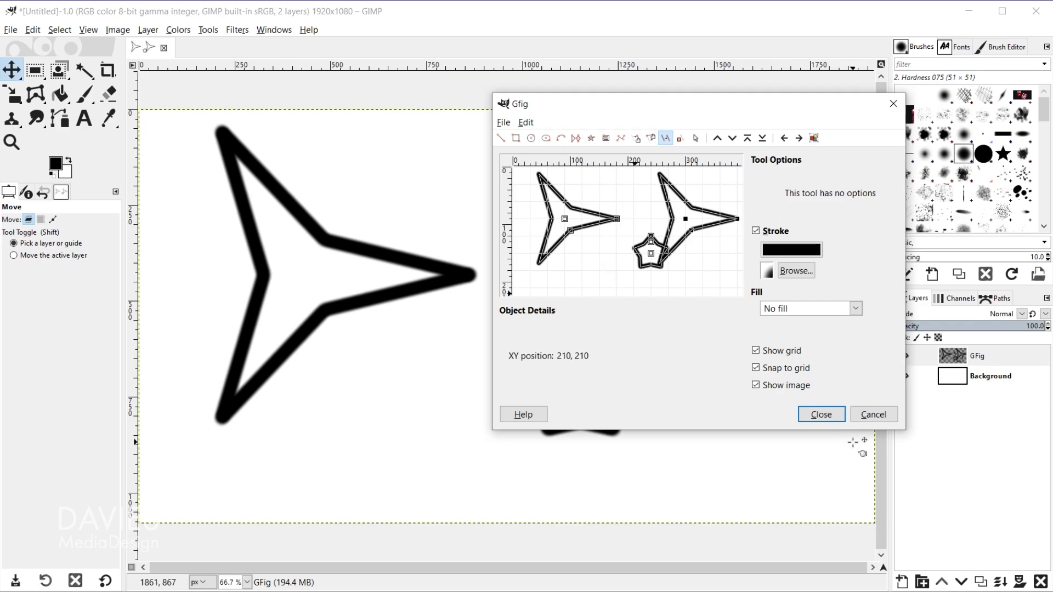
Step: Apply the Gfig shapes to the layer and confirm the Paths list is empty
click(821, 415)
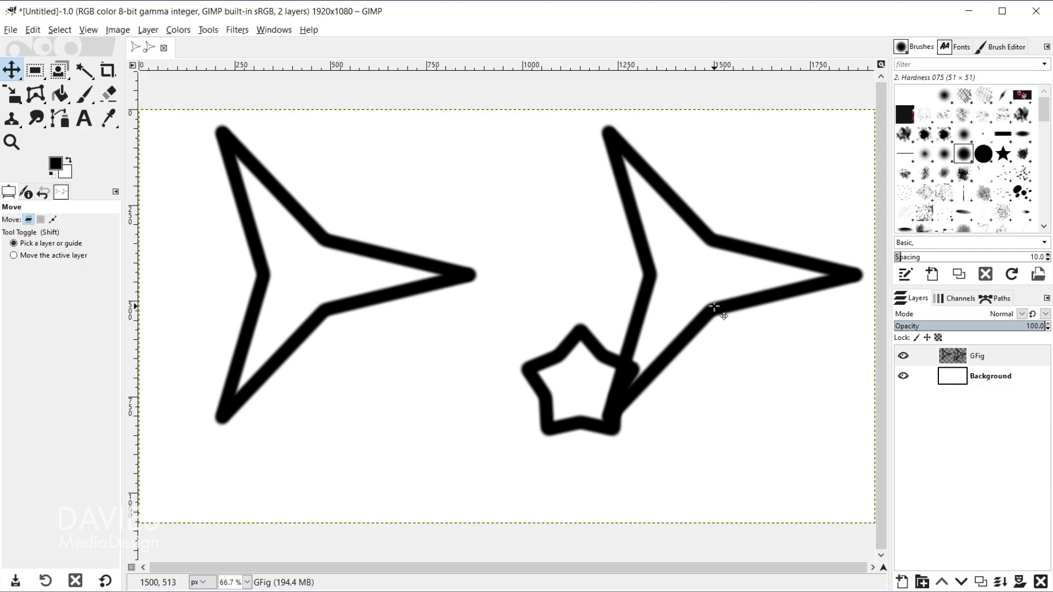
click(995, 301)
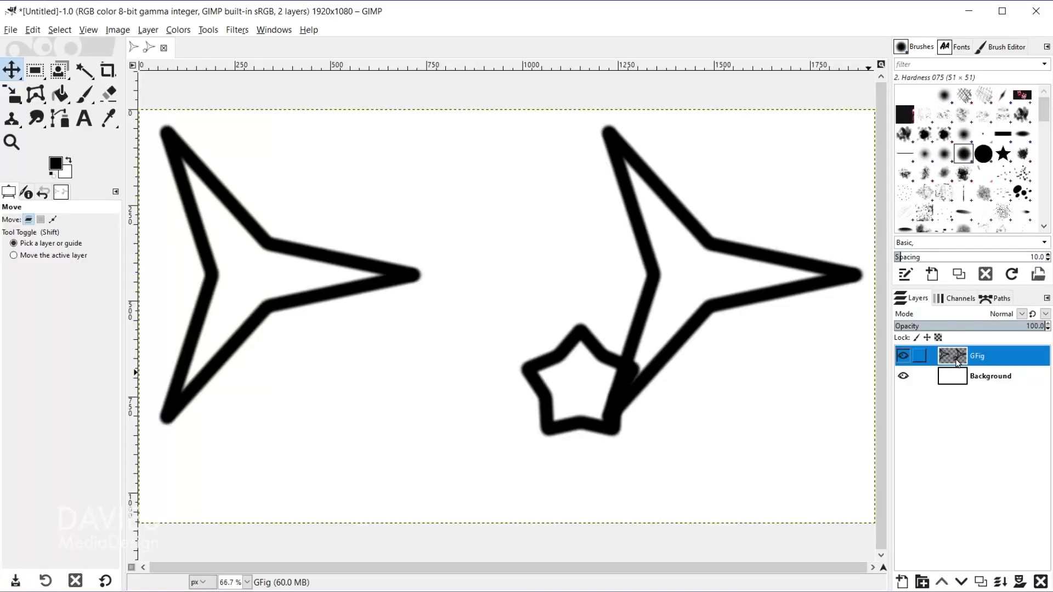
Step: Reopen Gfig from Filters > Render with the three stars, and choose the Select an object tool
click(238, 30)
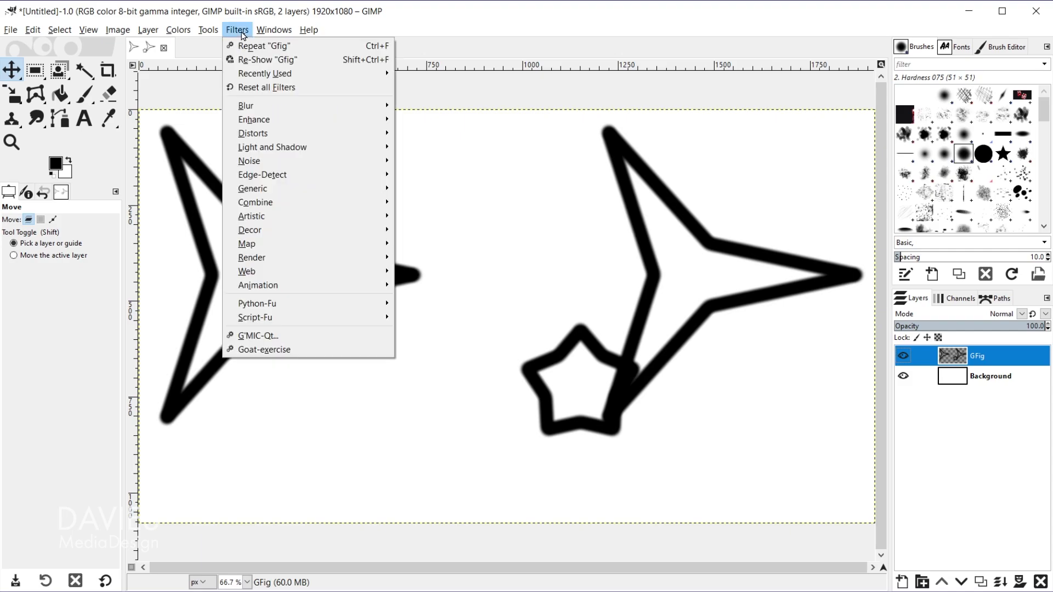
mouse_move(301, 258)
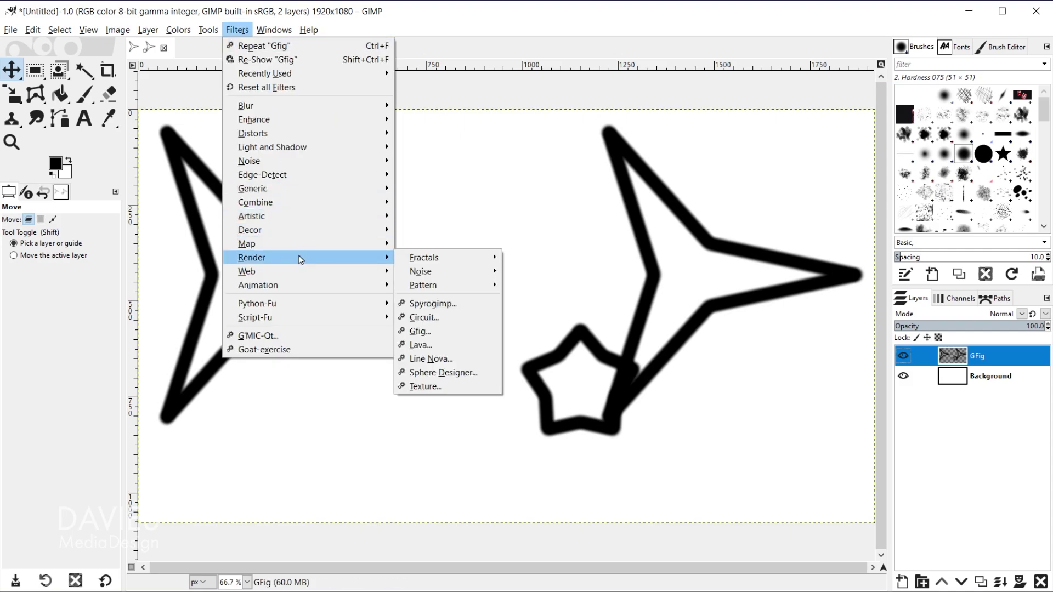
click(416, 331)
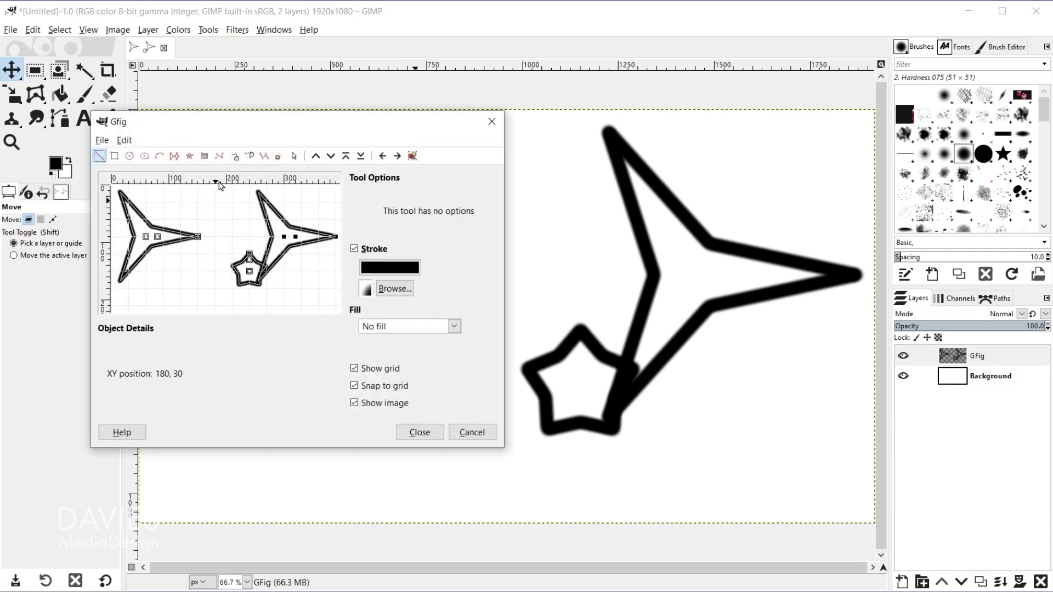
drag(221, 130, 334, 86)
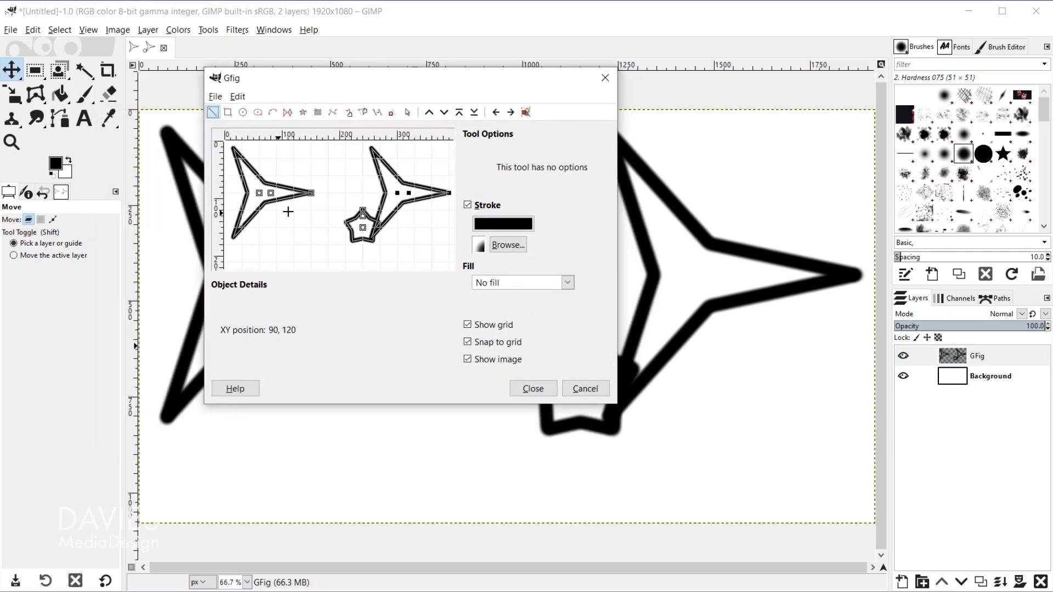
click(411, 112)
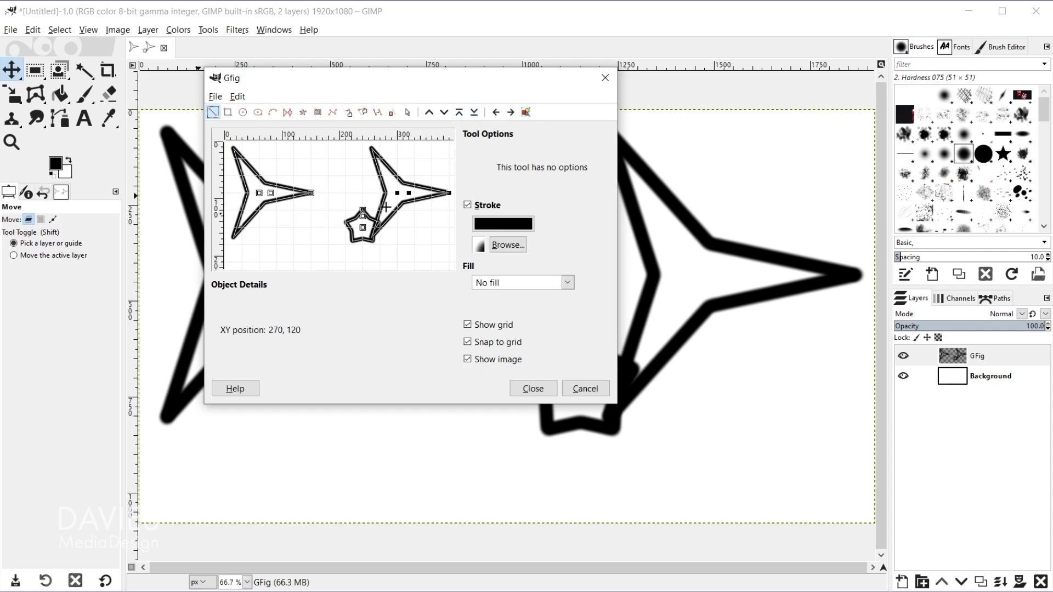
Step: Cycle Gfig's previous/next object arrows until only the right three-point star is shown
click(496, 113)
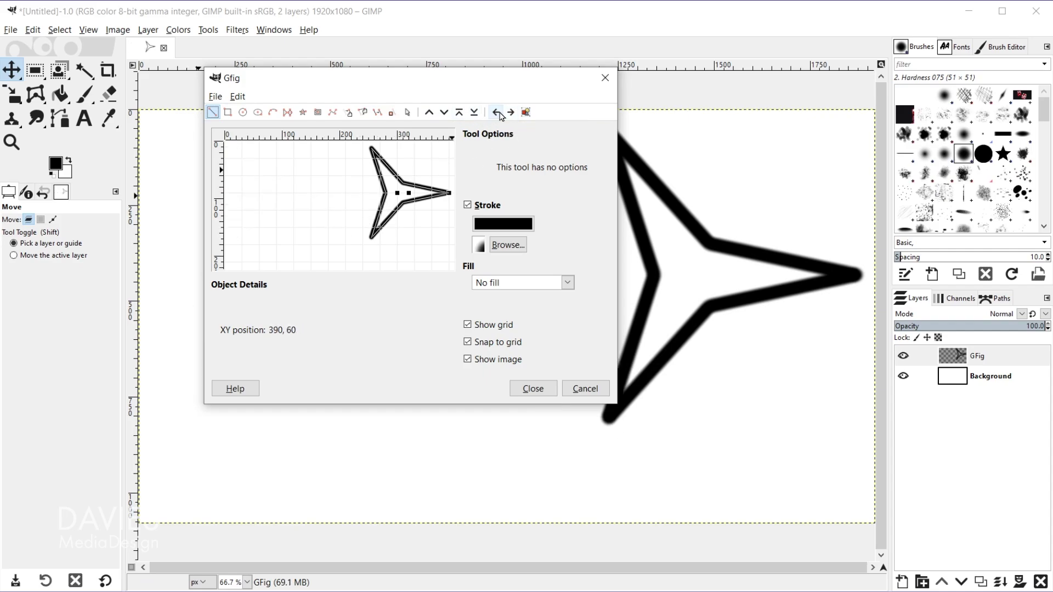
click(496, 113)
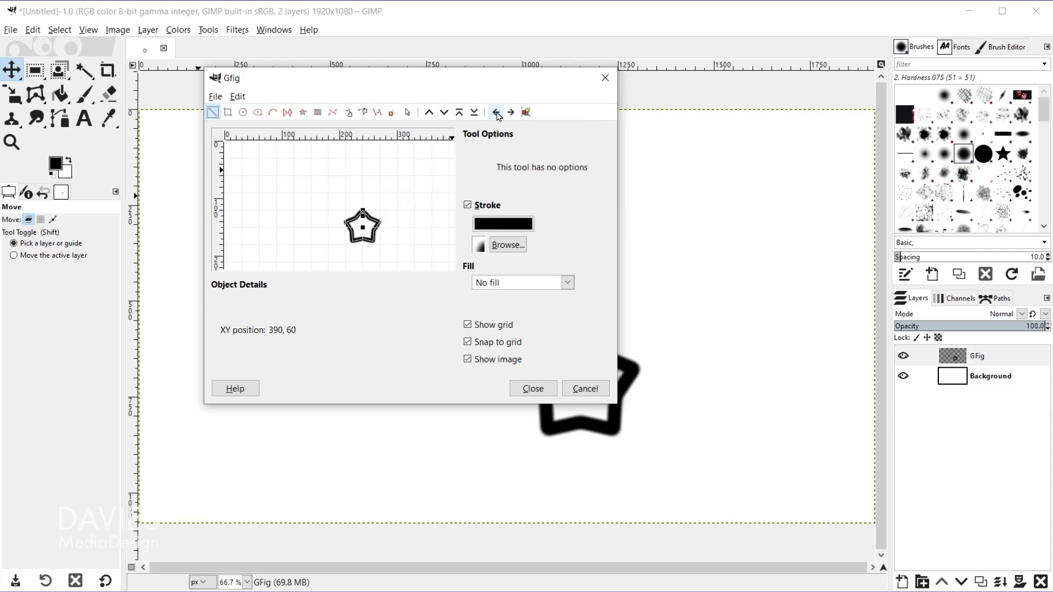
click(497, 113)
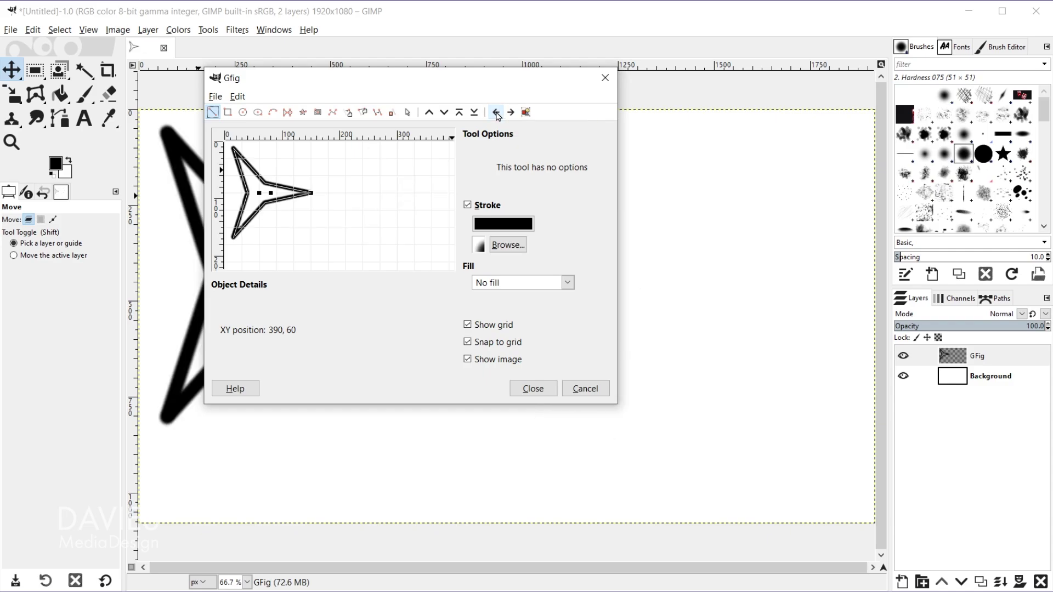
click(510, 113)
click(510, 113)
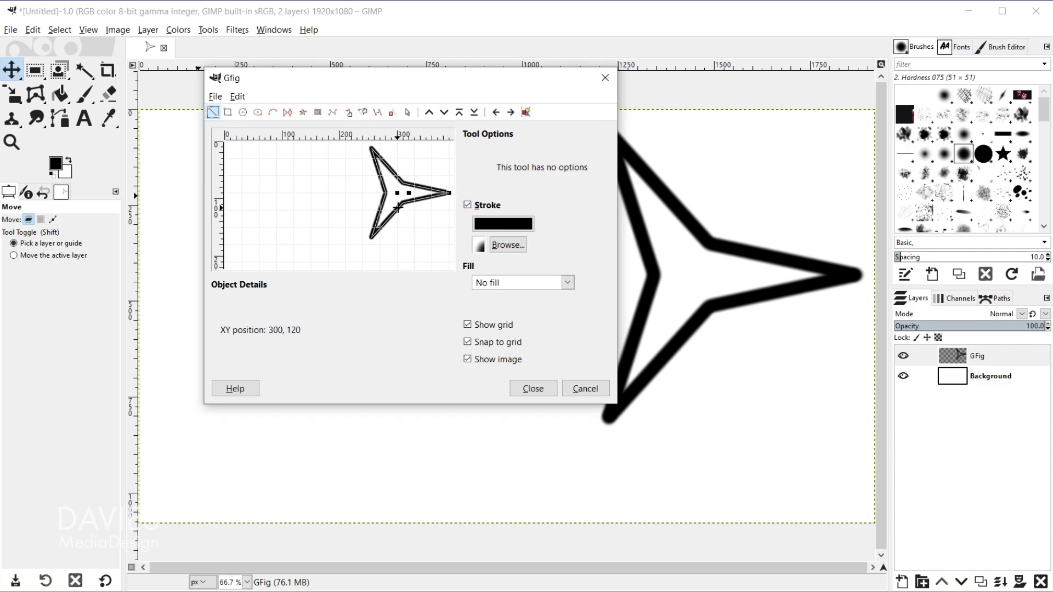
Step: Show all objects, then delete the right three-point star and the small star with Delete an object
click(527, 113)
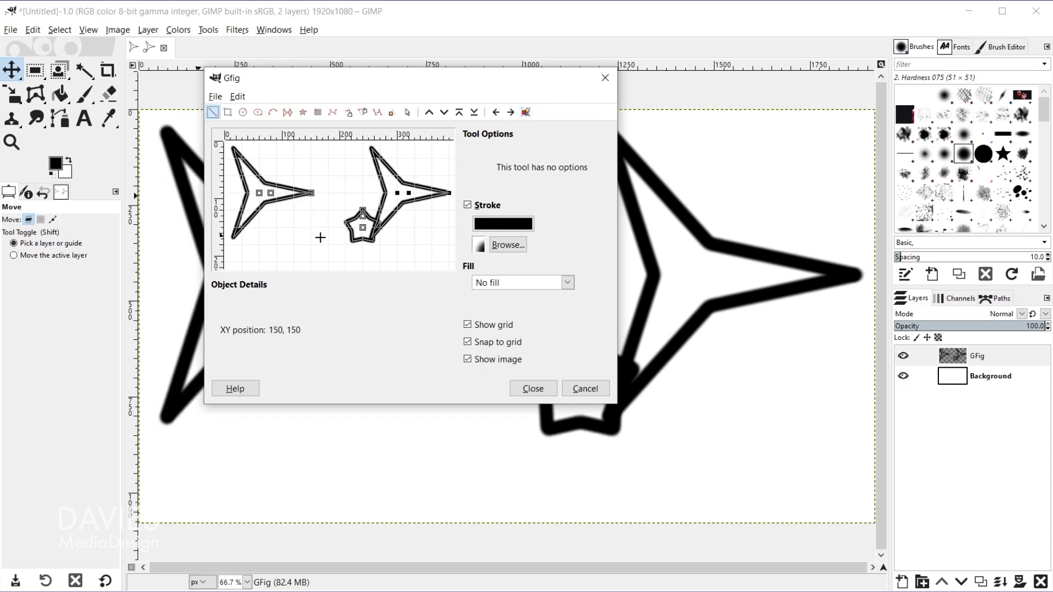
click(391, 114)
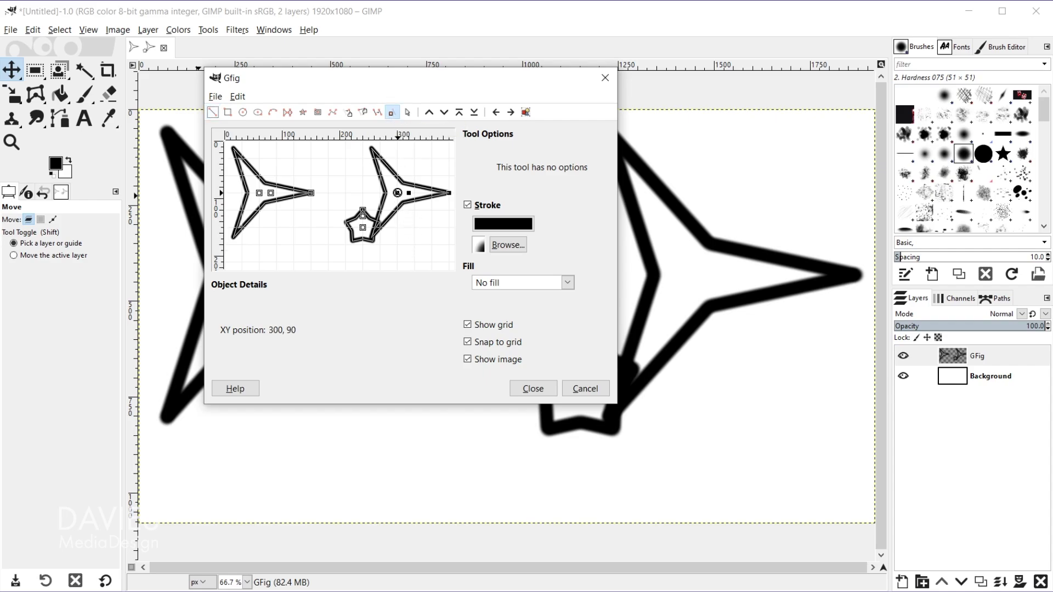
click(397, 192)
click(363, 227)
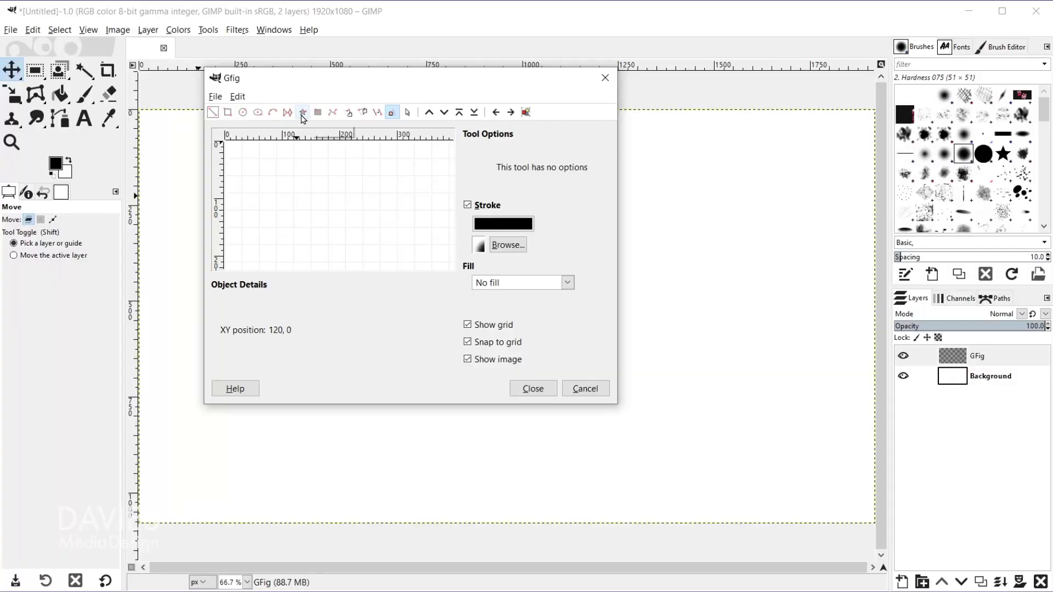
Step: Draw a five-point star from the grid centre with Gfig's Star tool, Sides set to 5
click(303, 113)
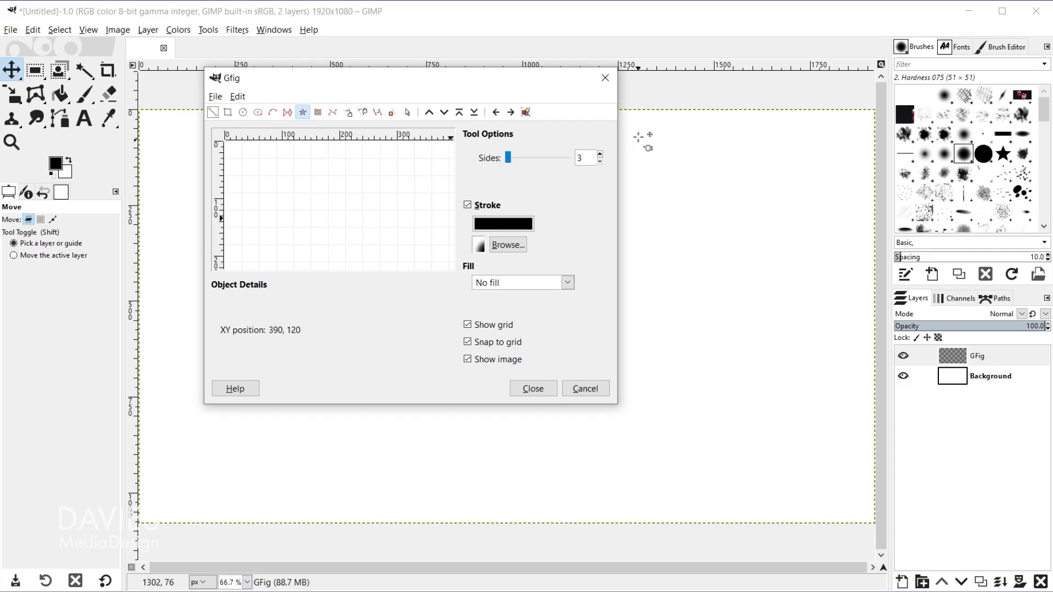
click(600, 155)
click(599, 154)
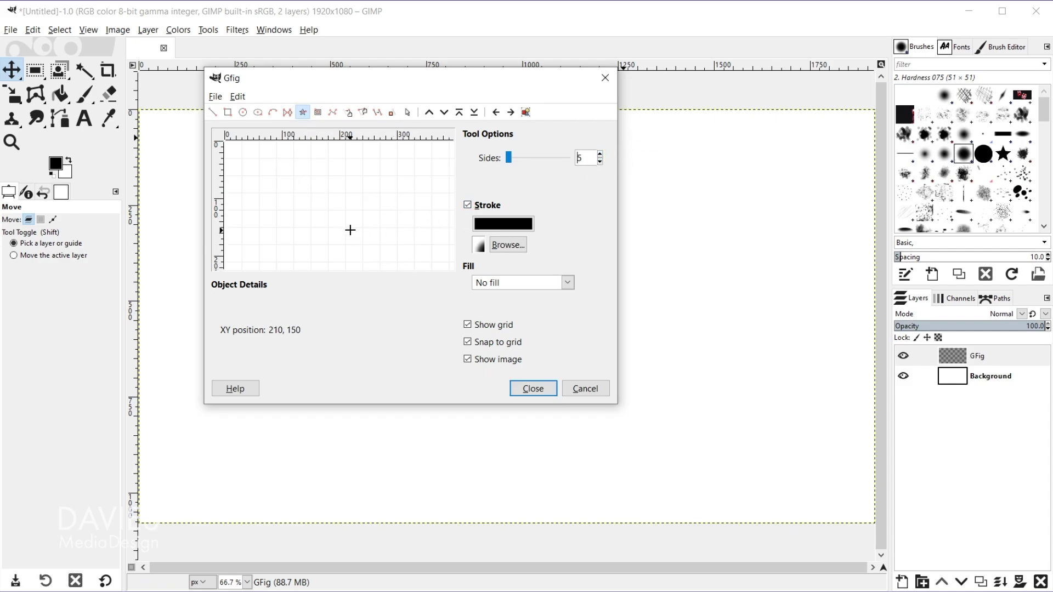
drag(328, 211, 331, 162)
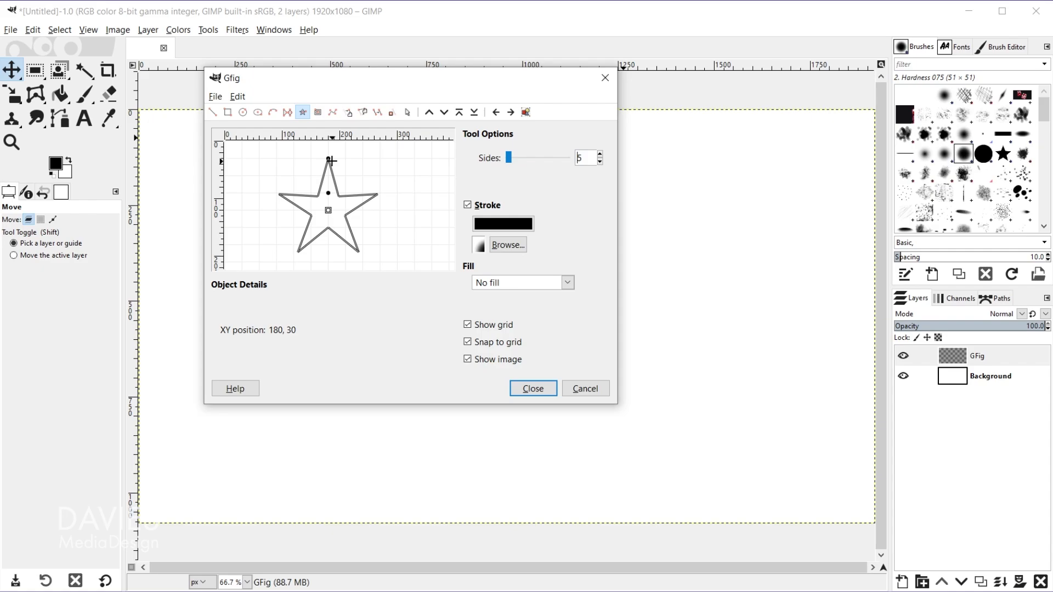
drag(331, 160, 331, 160)
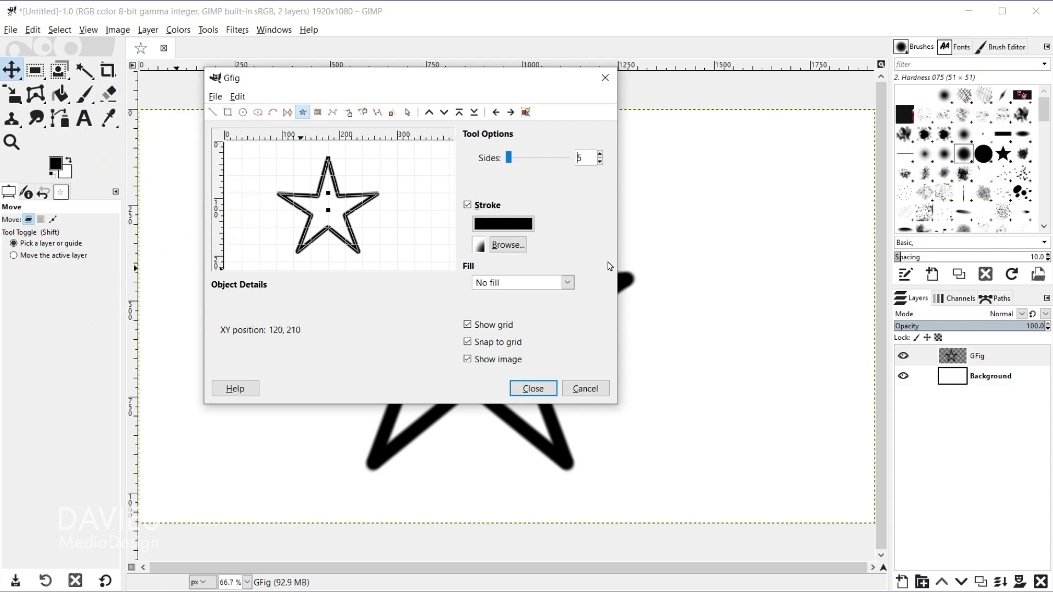
Step: Turn off the star's stroke and give it a solid black color fill
click(468, 205)
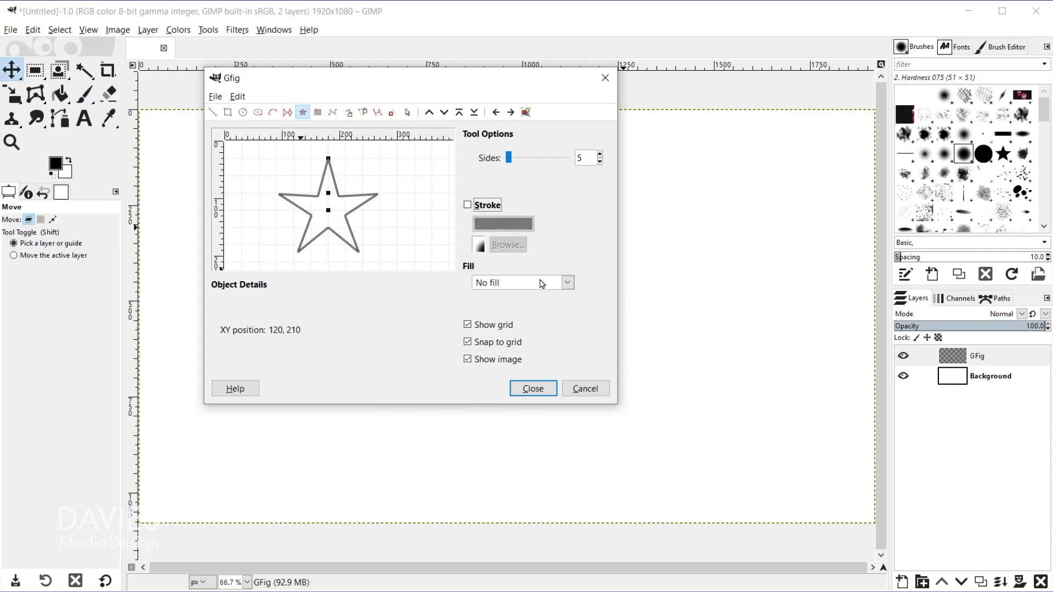
click(569, 282)
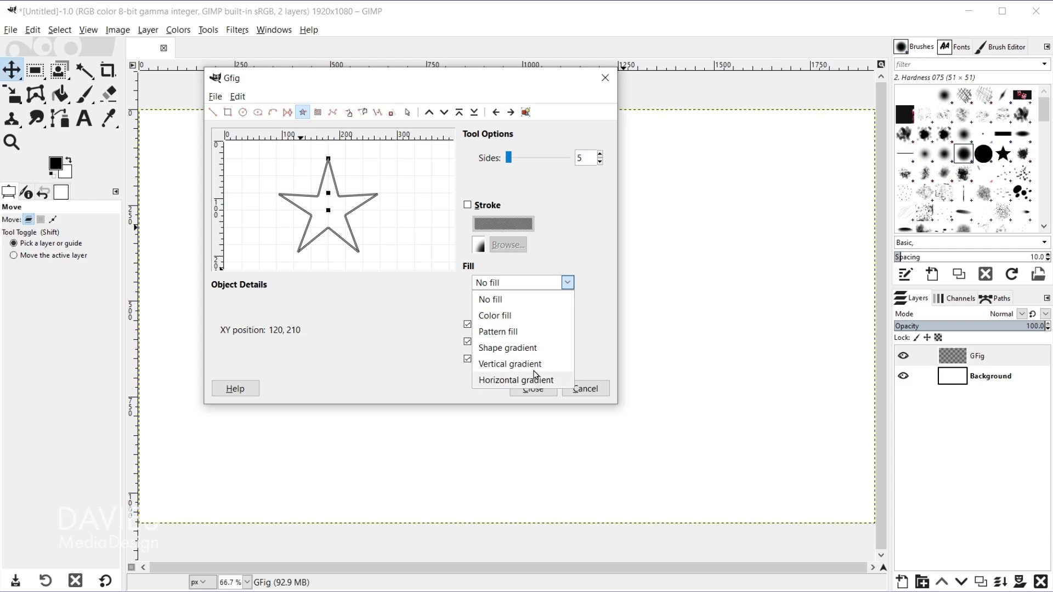
click(522, 324)
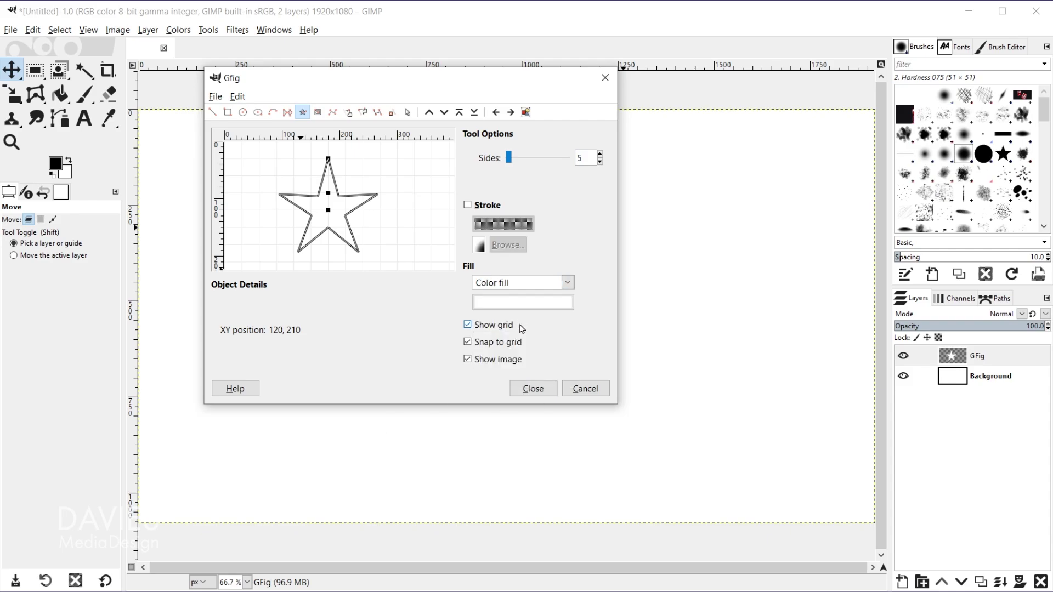
click(520, 302)
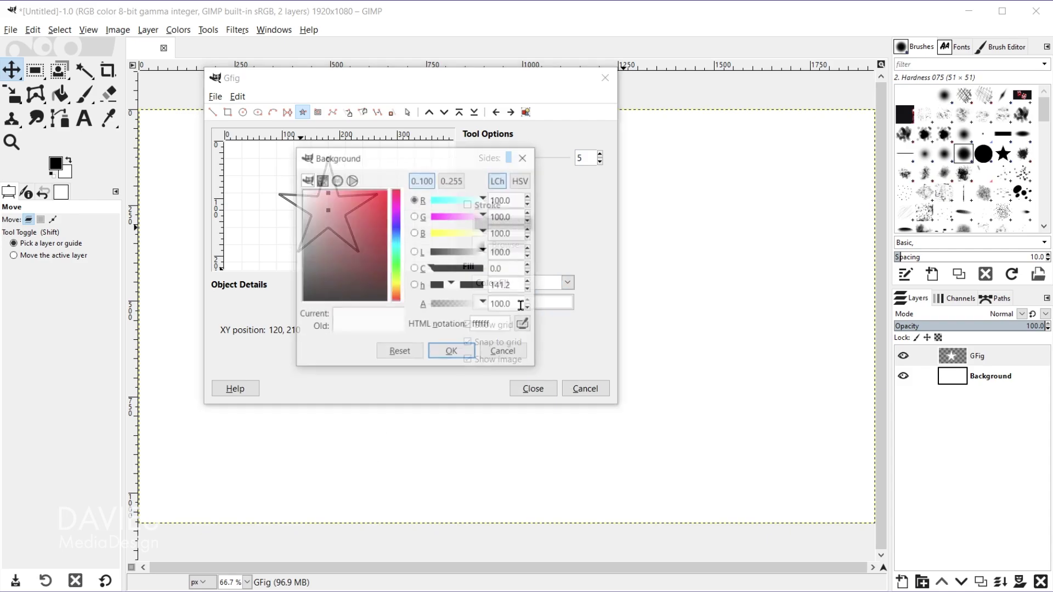
drag(362, 296, 301, 303)
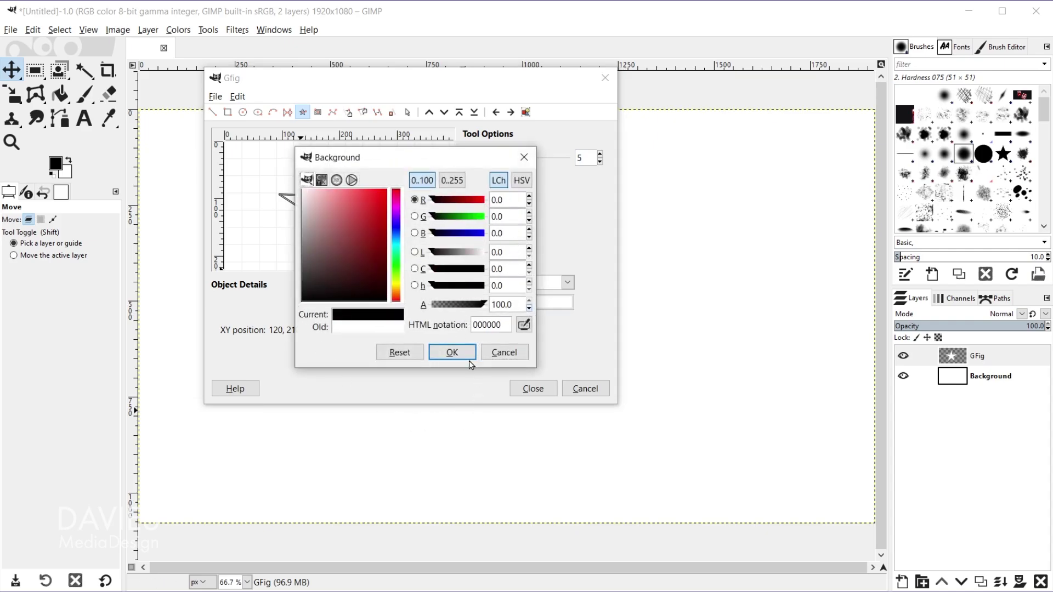
click(453, 353)
drag(348, 90, 671, 47)
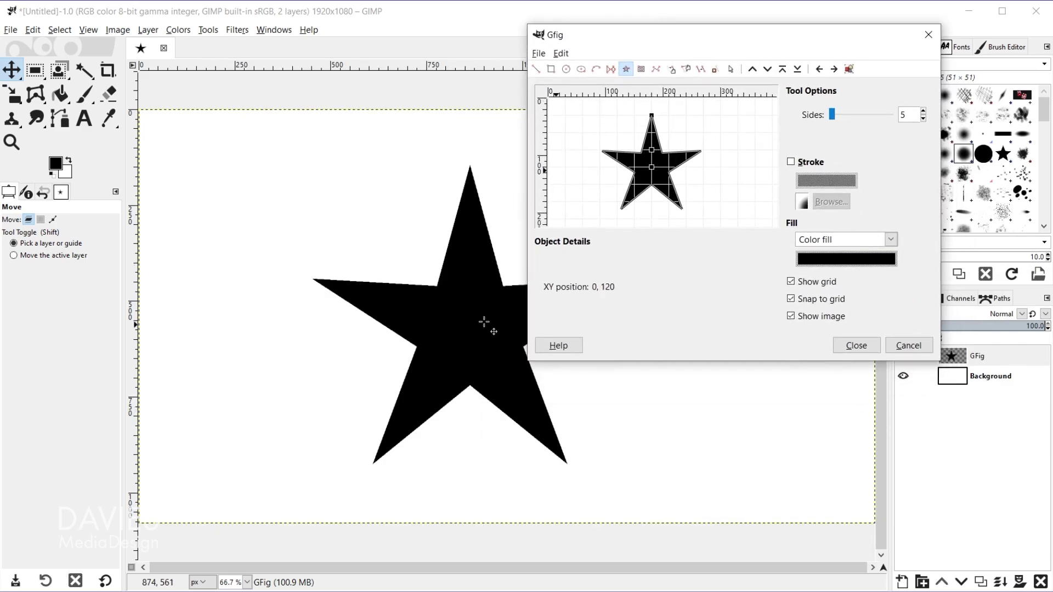
Step: Close Gfig to apply the black star, then use Alpha to Selection on the GFig layer
click(839, 346)
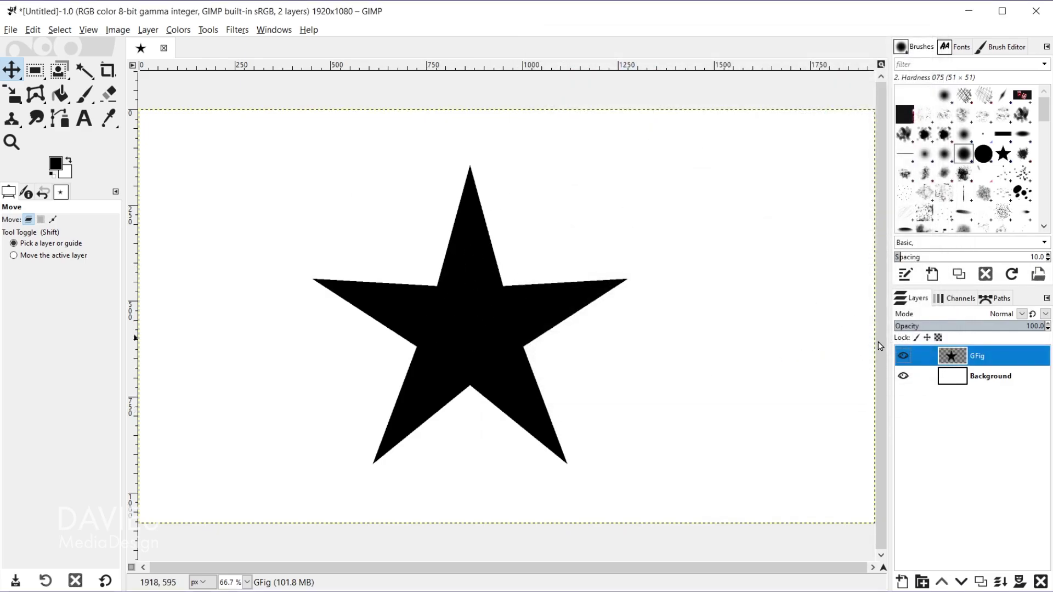
alt+click(951, 359)
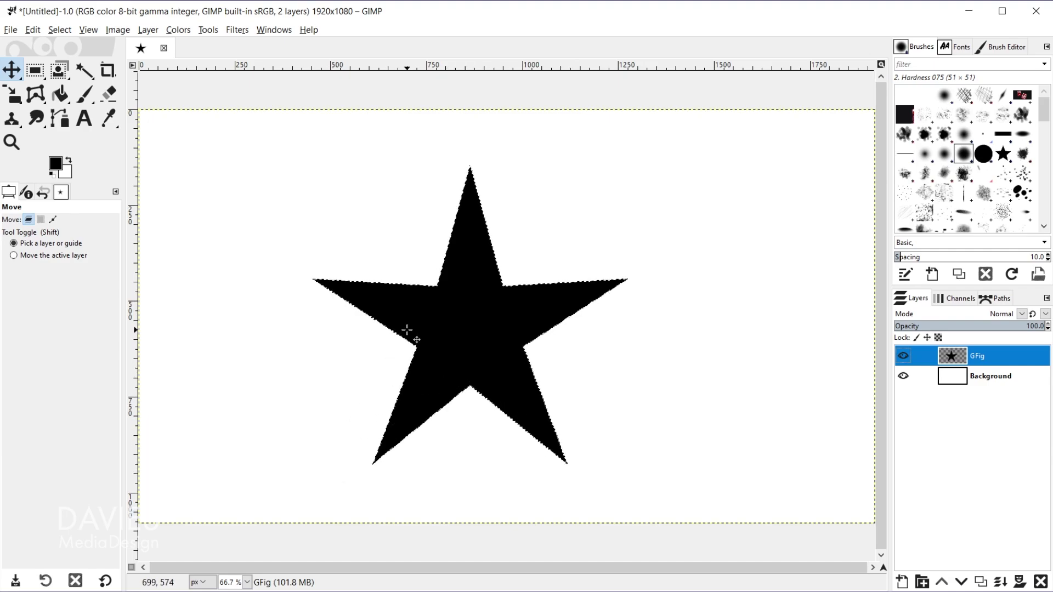
click(147, 30)
mouse_move(189, 166)
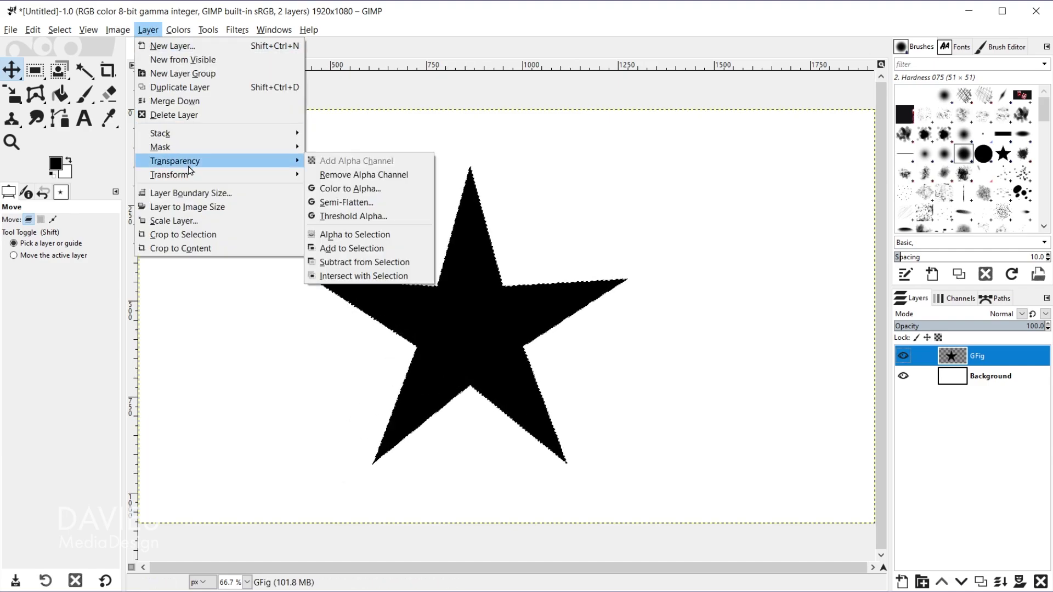
click(382, 235)
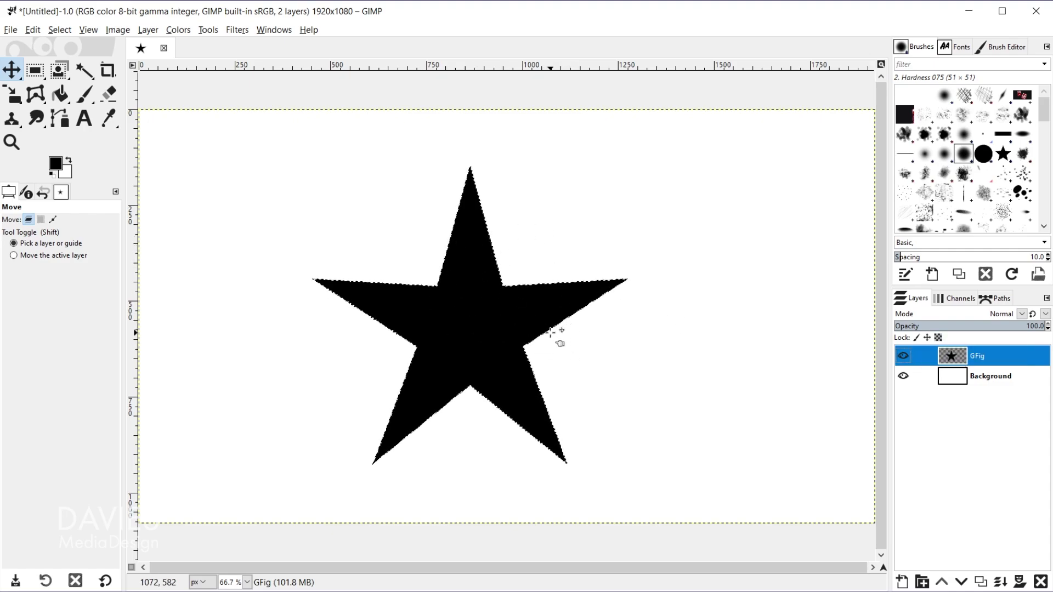
Step: Convert the star selection into a path named Selection, select none, and make the path visible
click(996, 301)
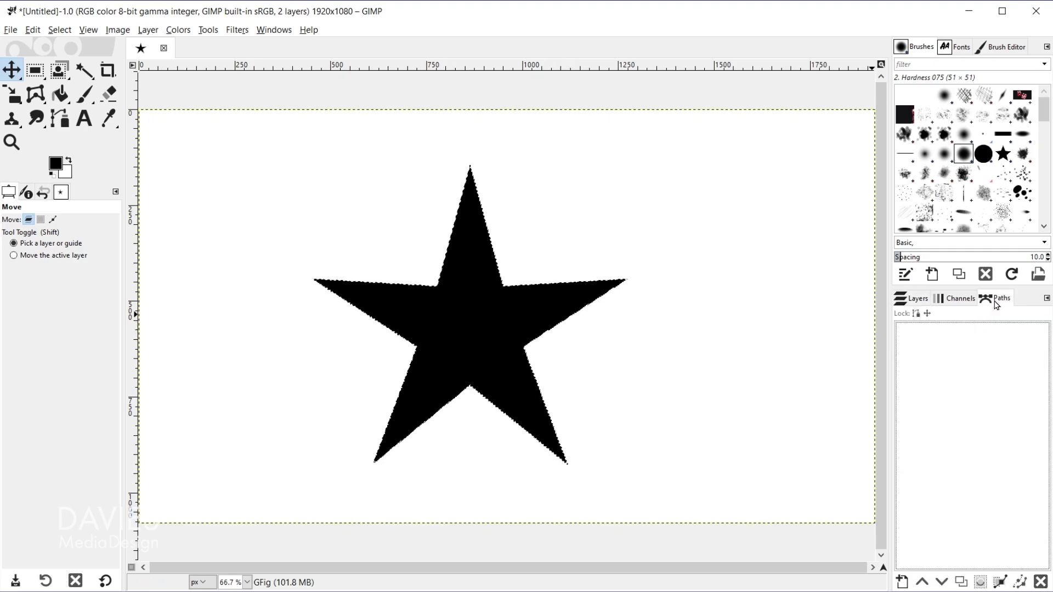
click(1000, 582)
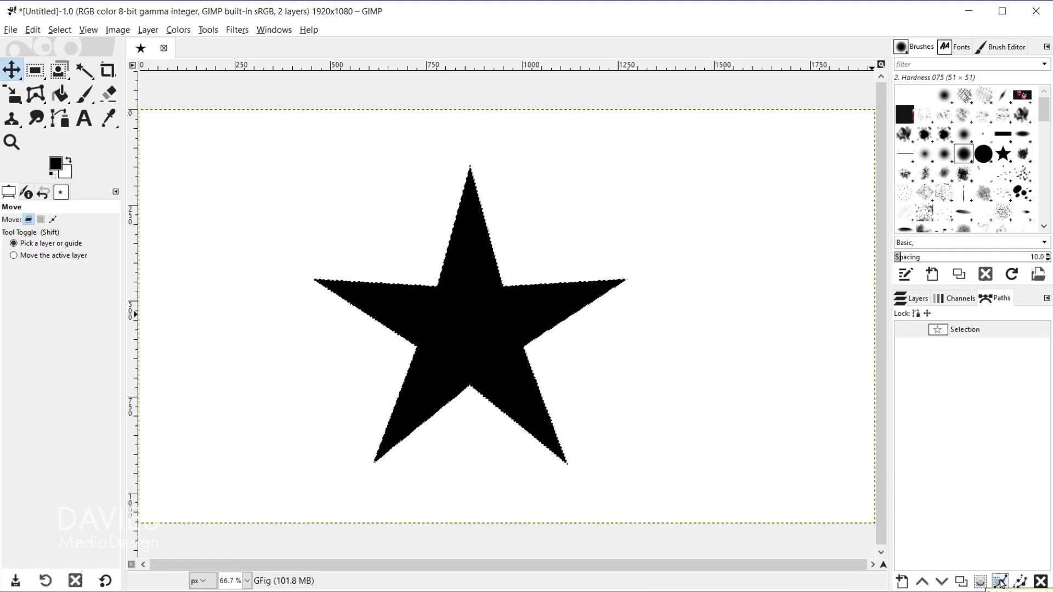
key(ctrl+shift+a)
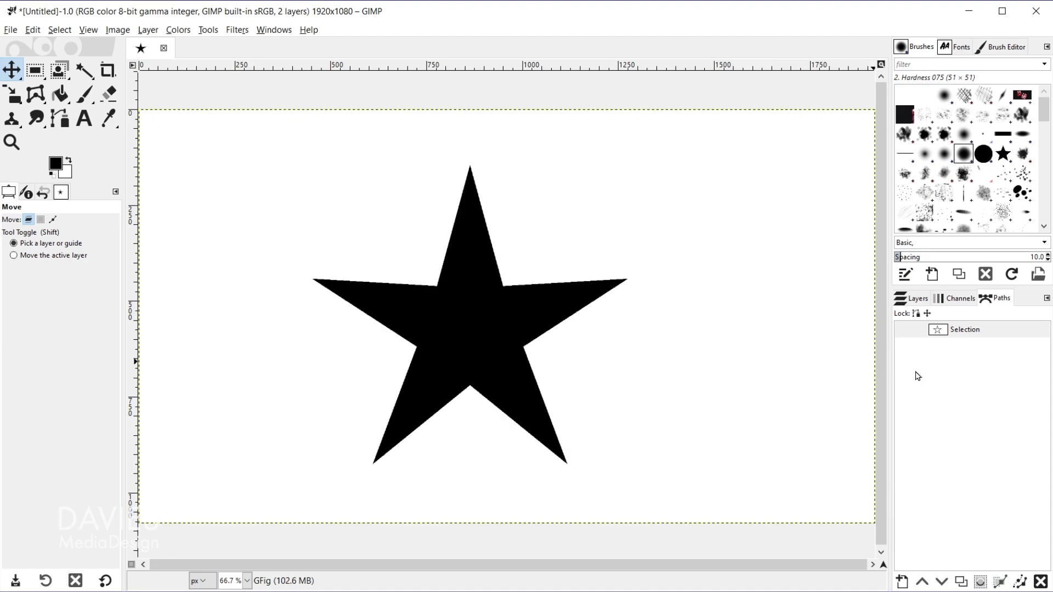
click(906, 333)
click(903, 330)
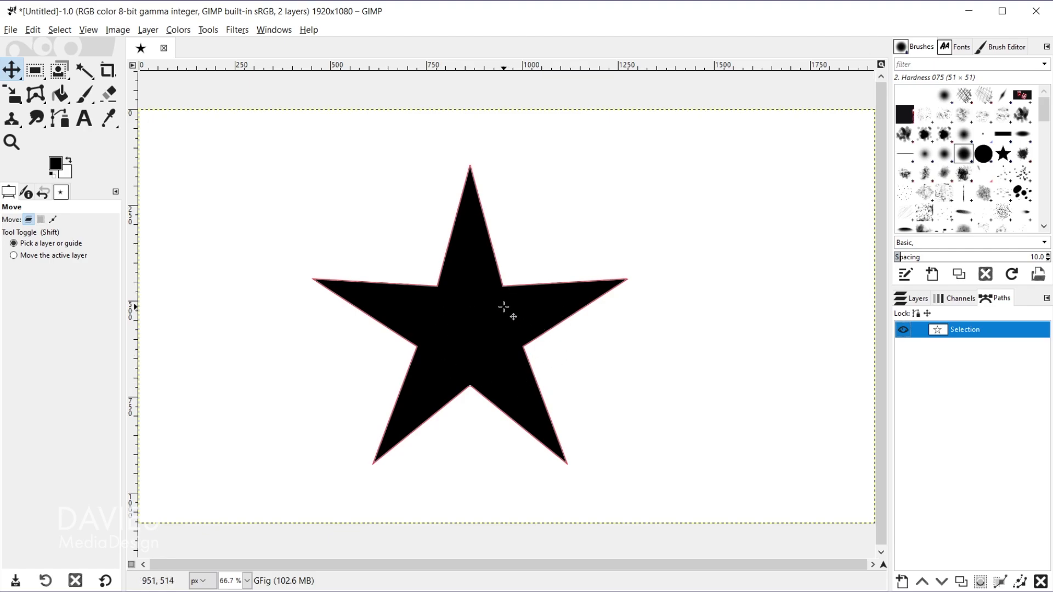
Step: Show the Selection path's anchors with the Paths tool, load it as a selection, and reopen Gfig
click(60, 117)
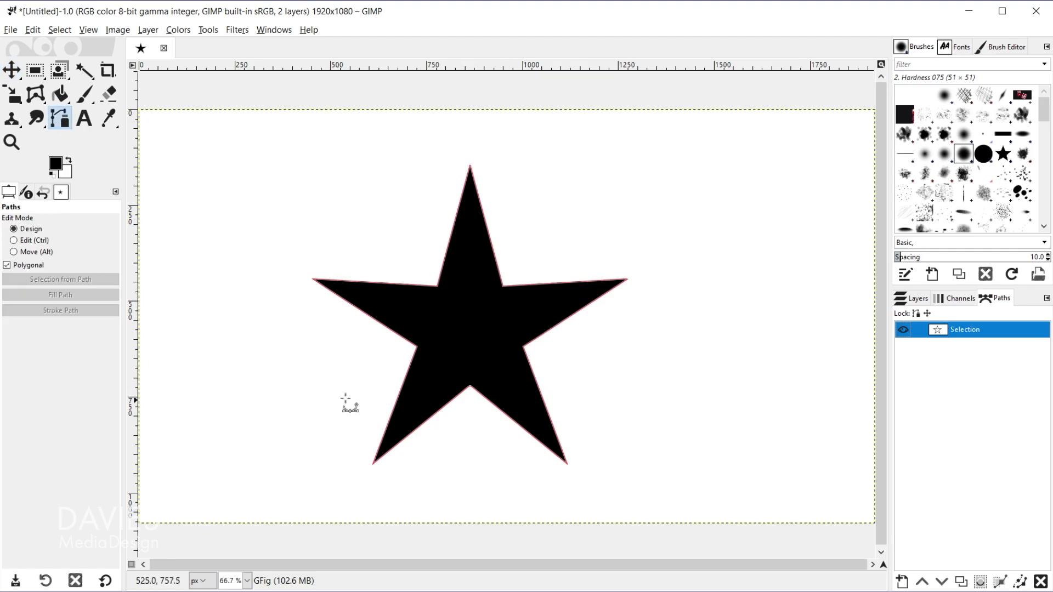
click(447, 250)
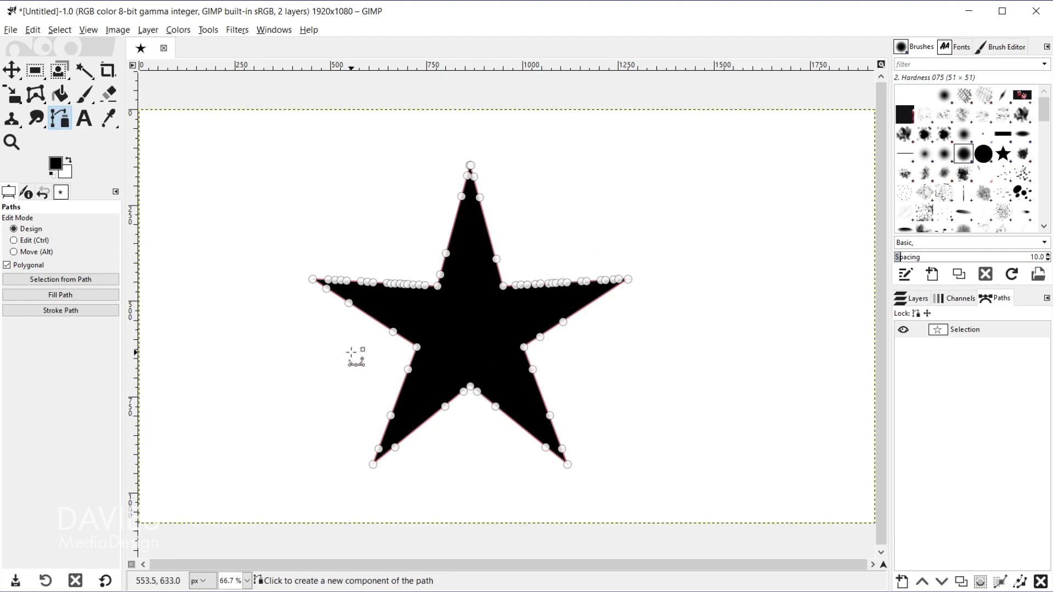
click(72, 282)
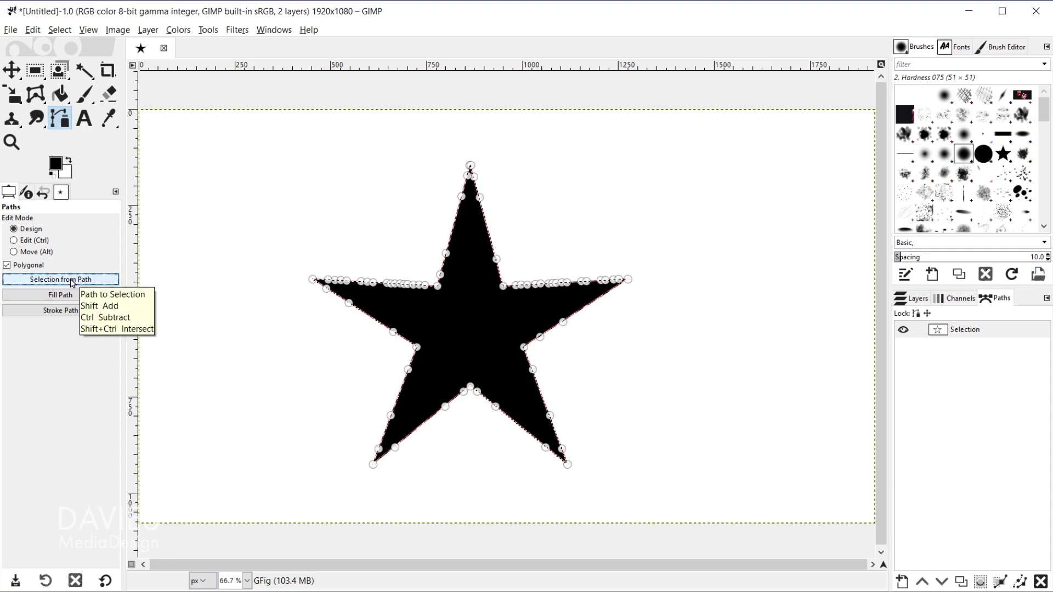
click(980, 581)
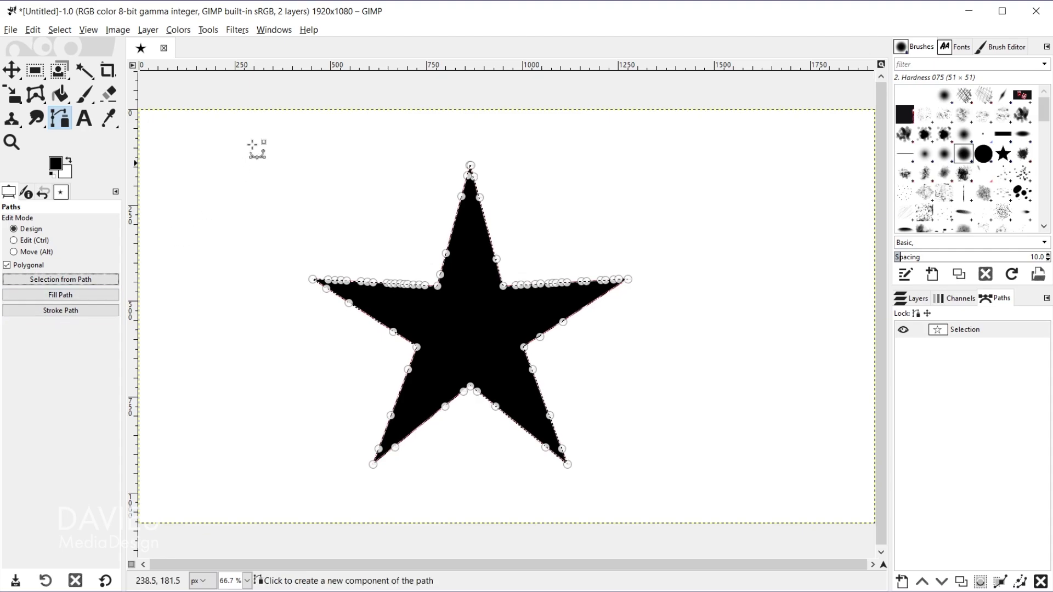
click(235, 32)
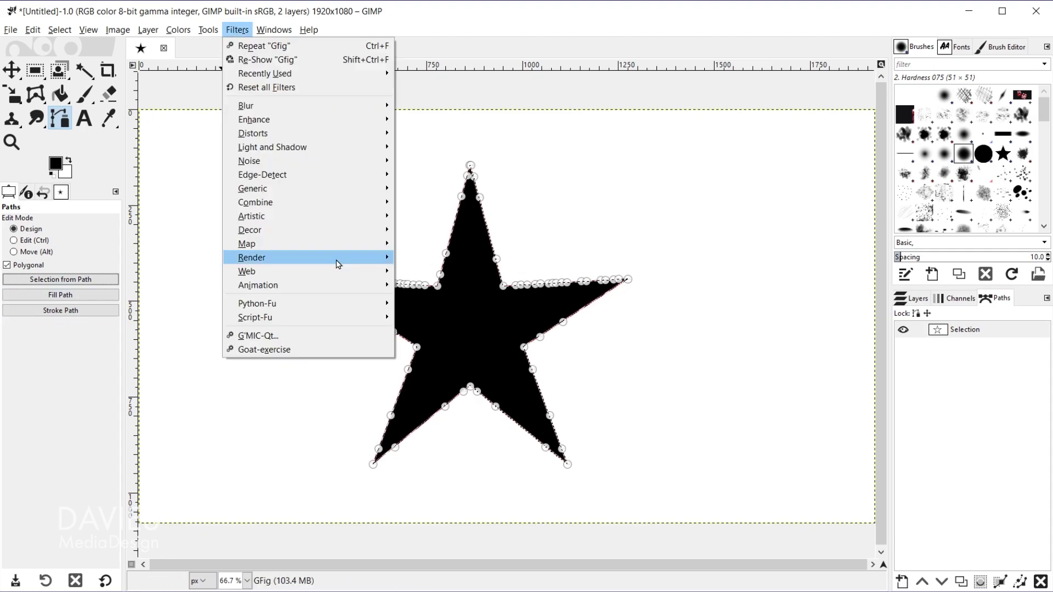
click(444, 336)
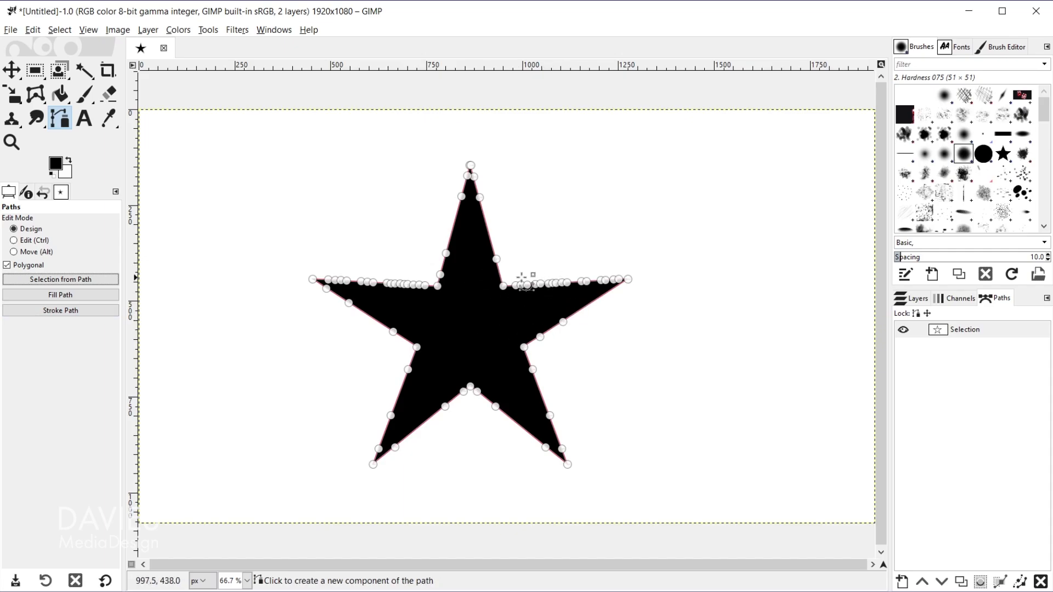
Step: Add a transparent layer named Star stroke and set the foreground colour to red ff0000
click(927, 301)
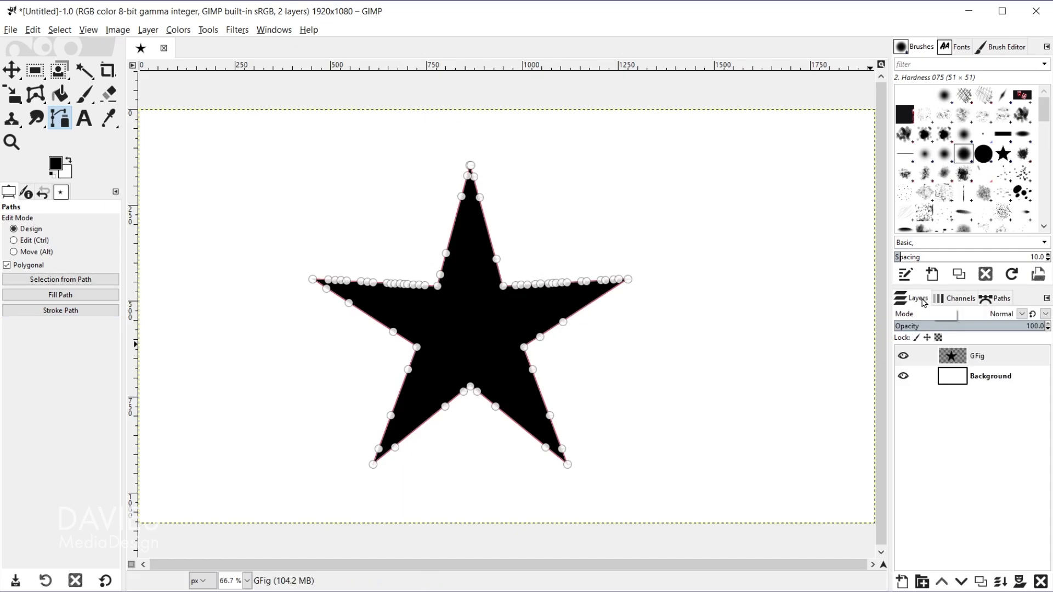
click(902, 581)
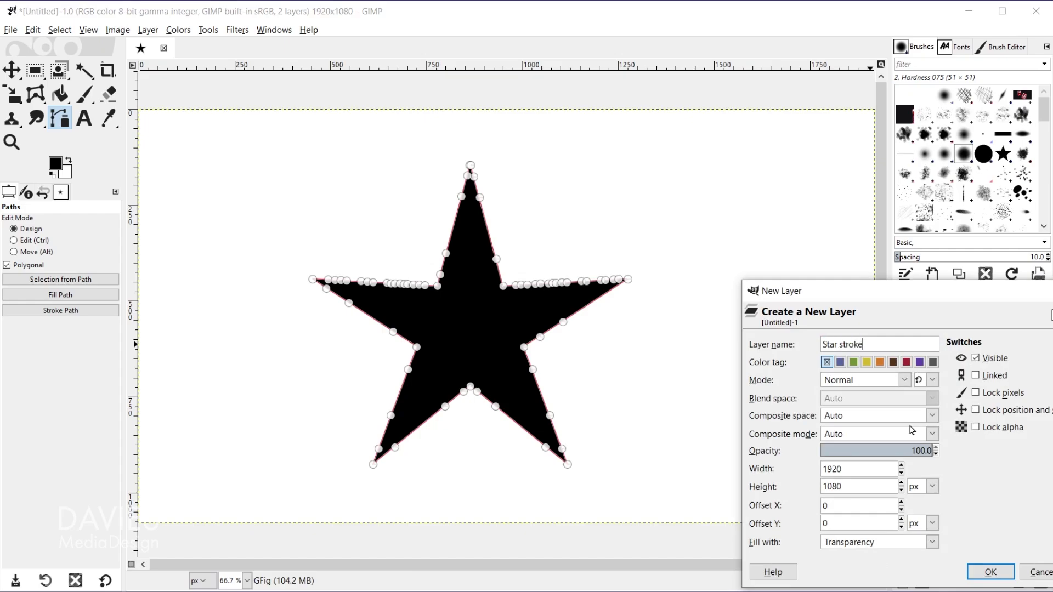
key(Return)
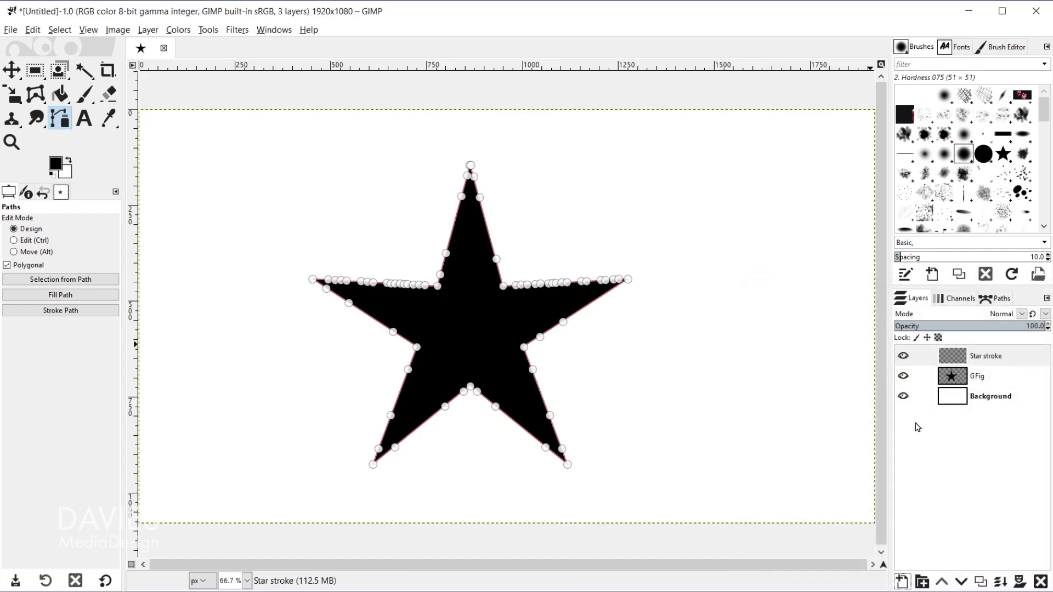
click(56, 166)
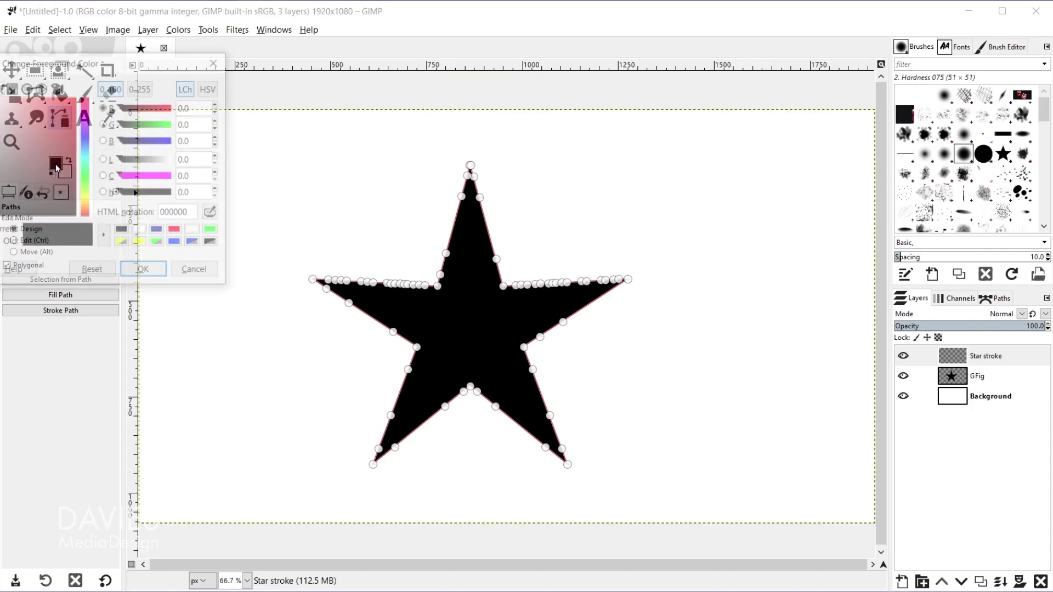
click(176, 231)
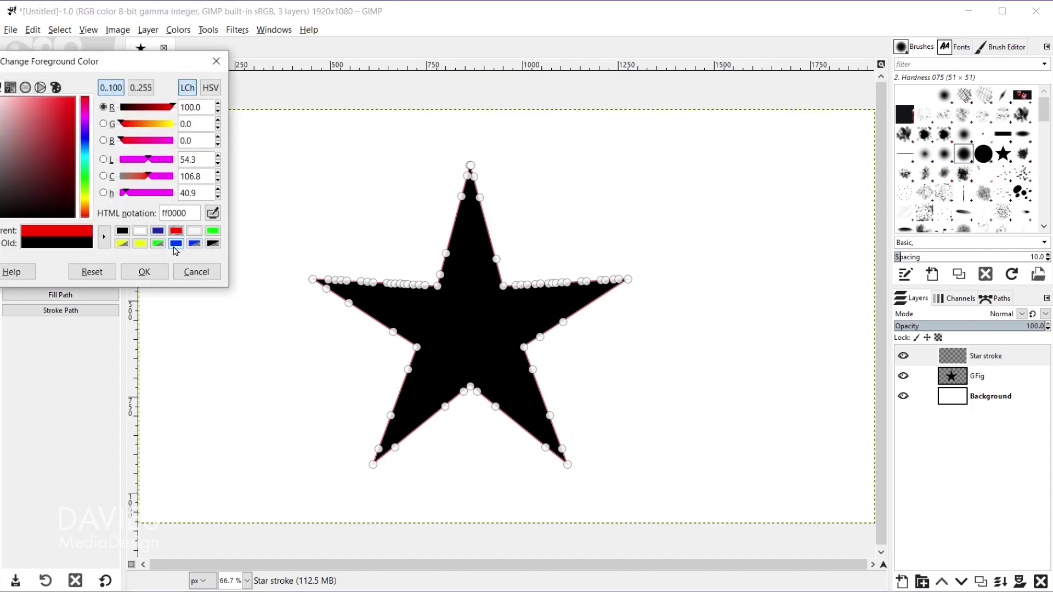
click(144, 271)
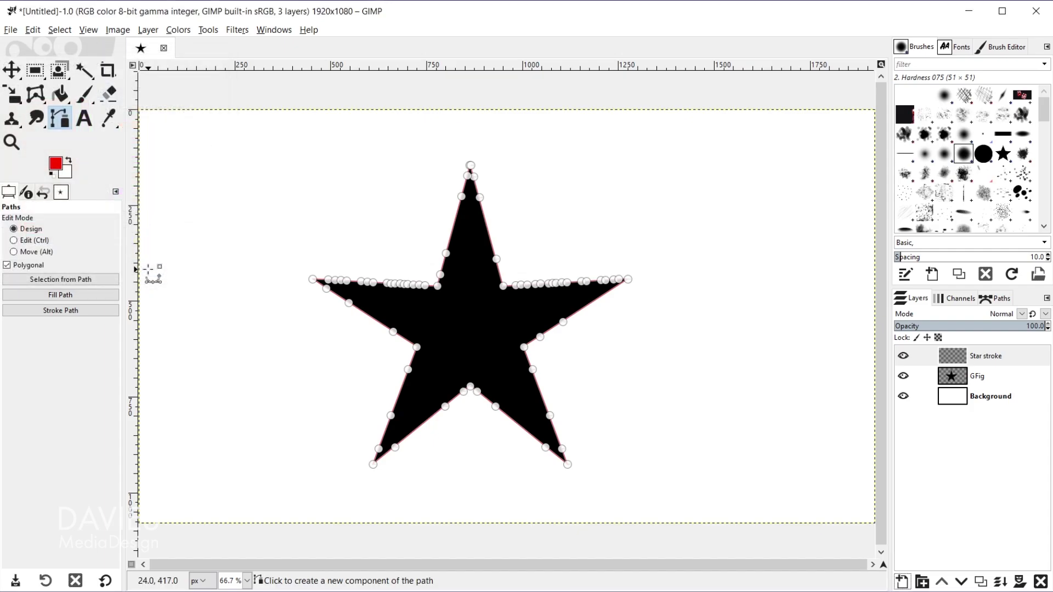
Step: Stroke the Selection path with a 5 px line using the solid Line dash preset
click(58, 312)
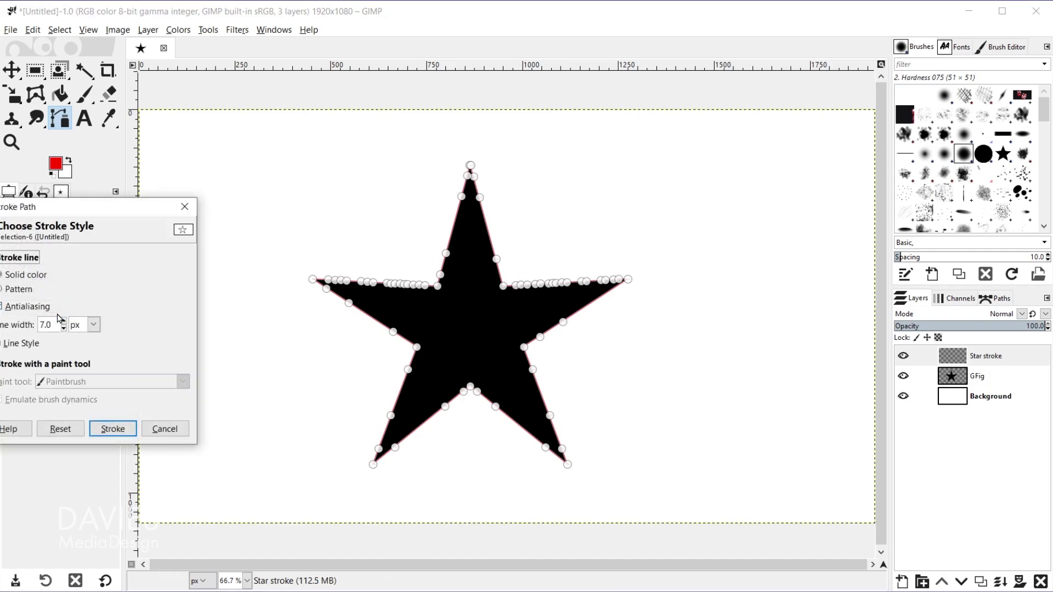
mouse_move(64, 219)
mouse_down()
mouse_move(81, 223)
mouse_move(217, 88)
mouse_up()
click(217, 197)
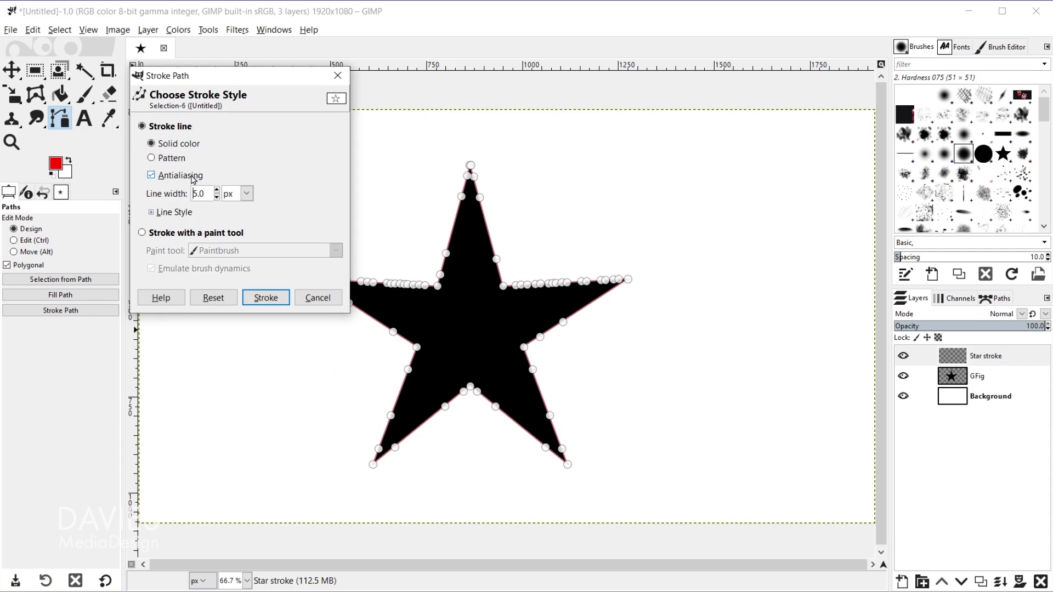
click(161, 214)
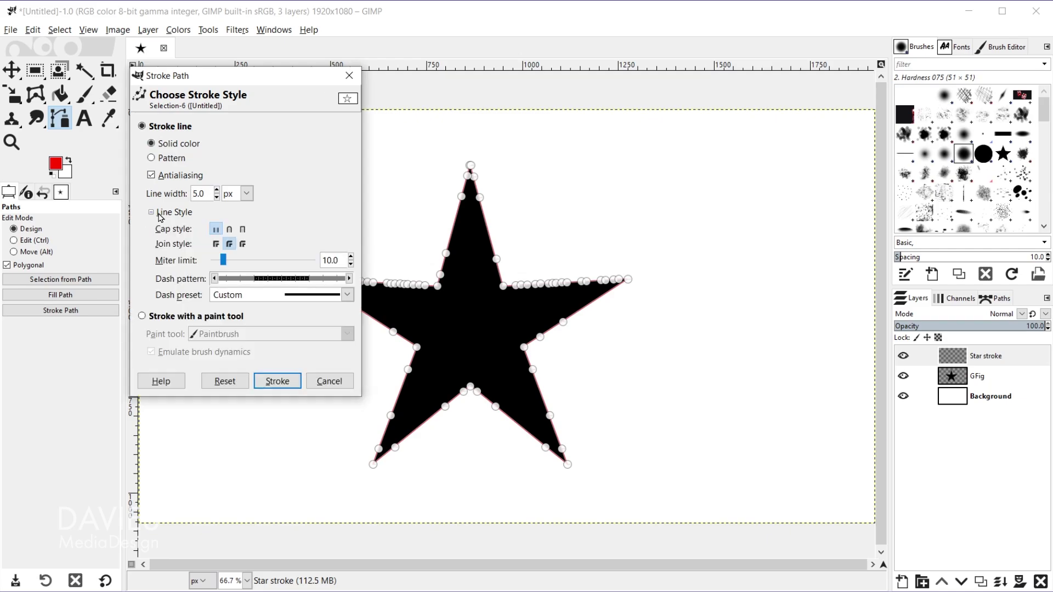
click(282, 295)
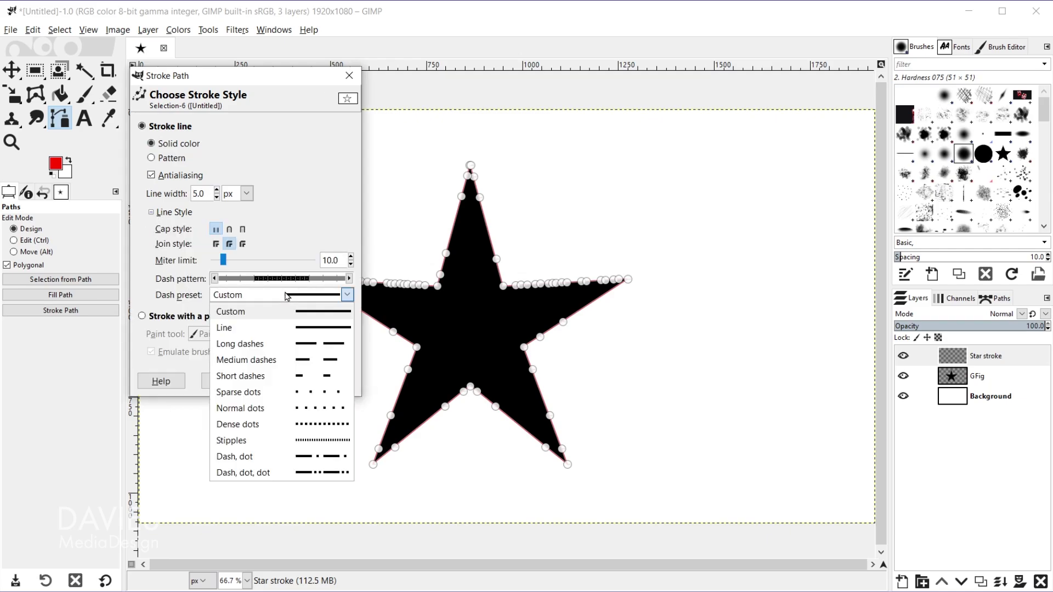
click(292, 328)
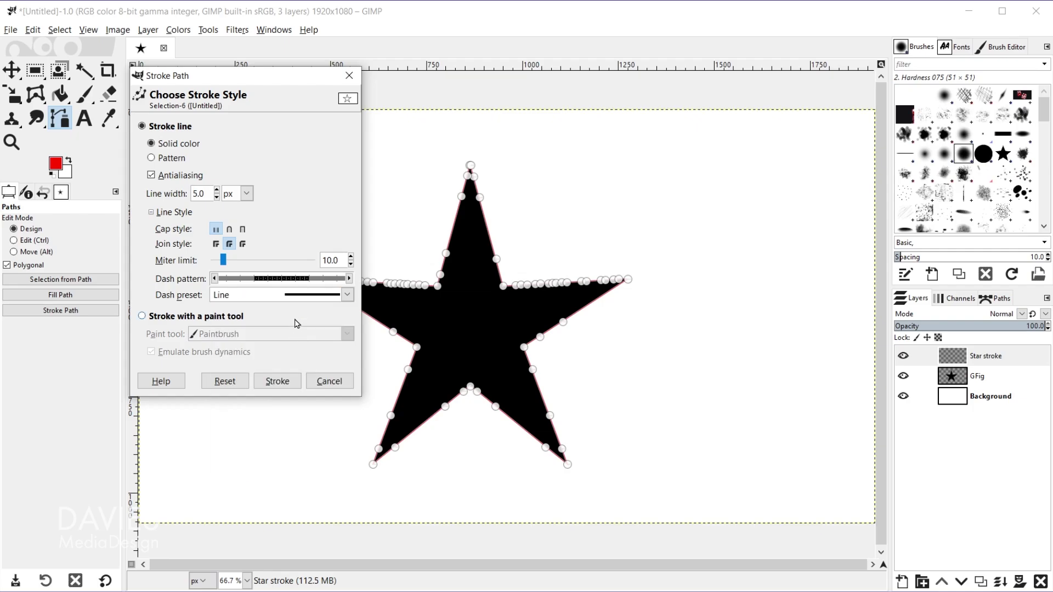
click(277, 380)
Step: Switch to the Move tool and hide the Selection path overlay
key(m)
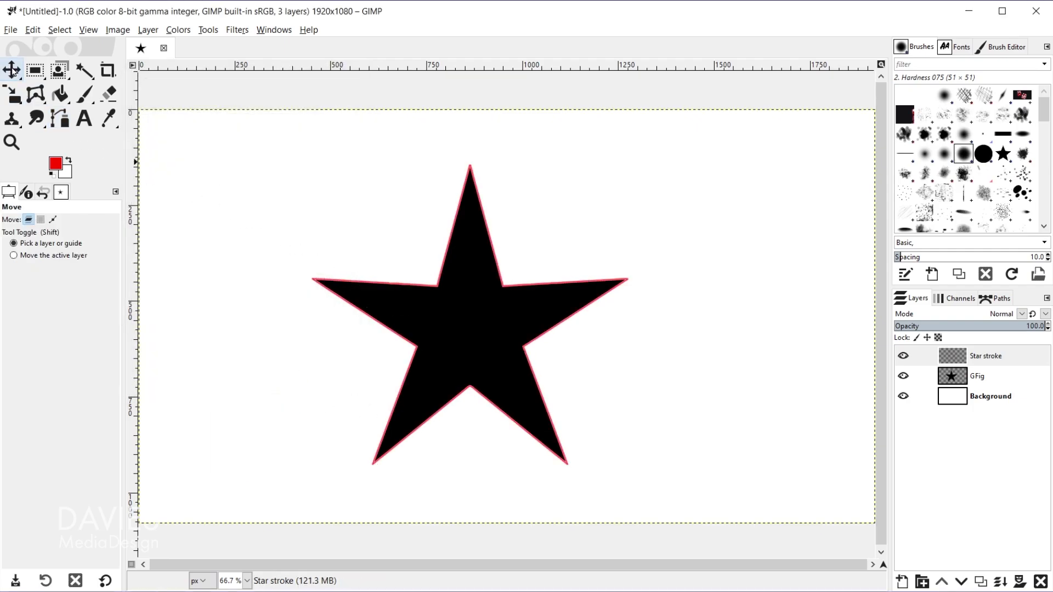
click(996, 299)
click(902, 330)
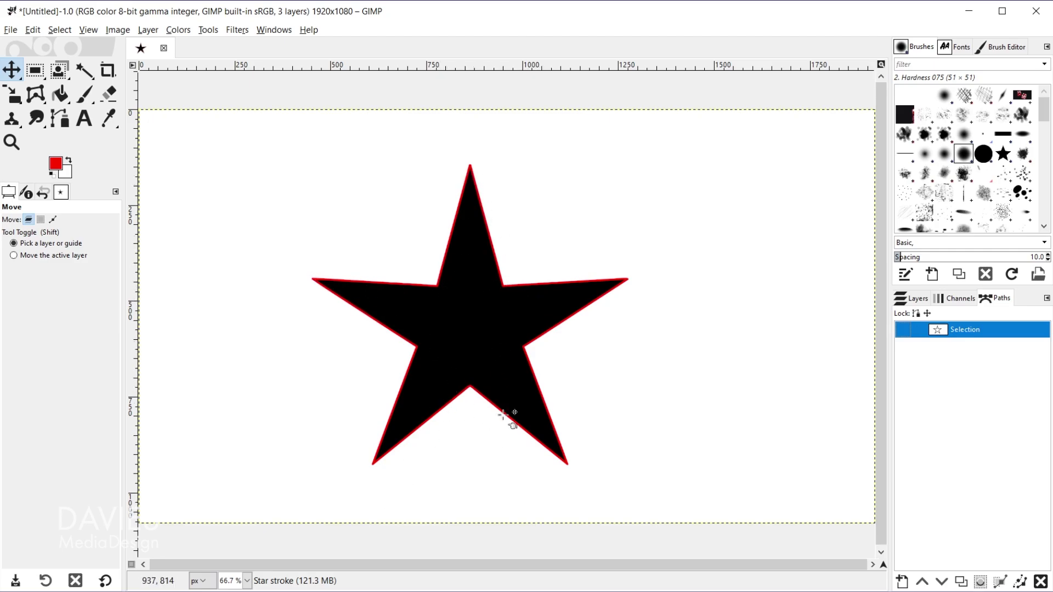
Step: Show the path again and scale only the path around its centre to about 985 × 935 px
click(902, 331)
key(shift+s)
click(557, 324)
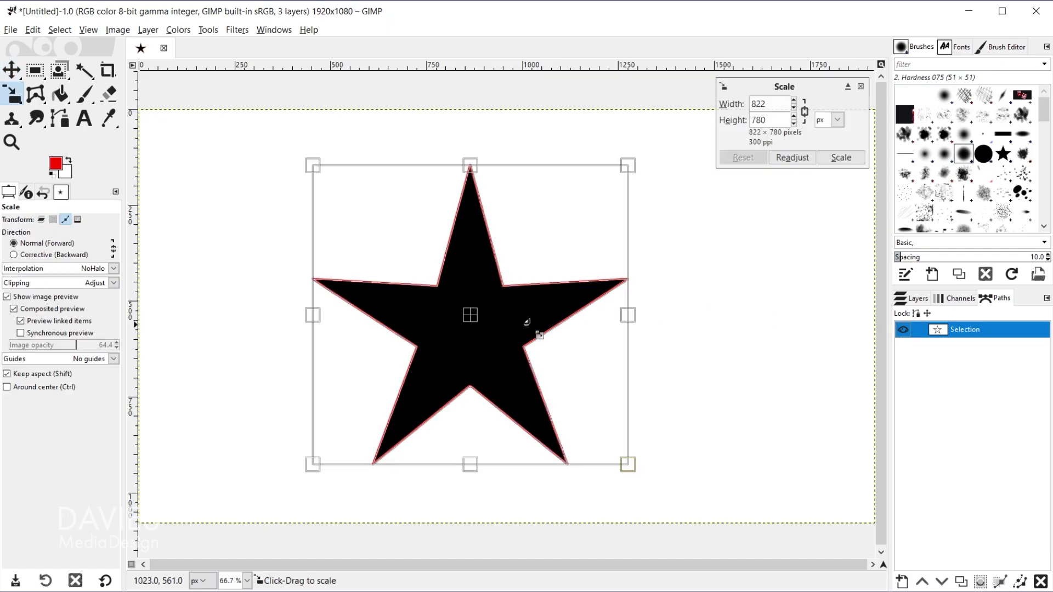
click(72, 224)
drag(629, 465, 706, 512)
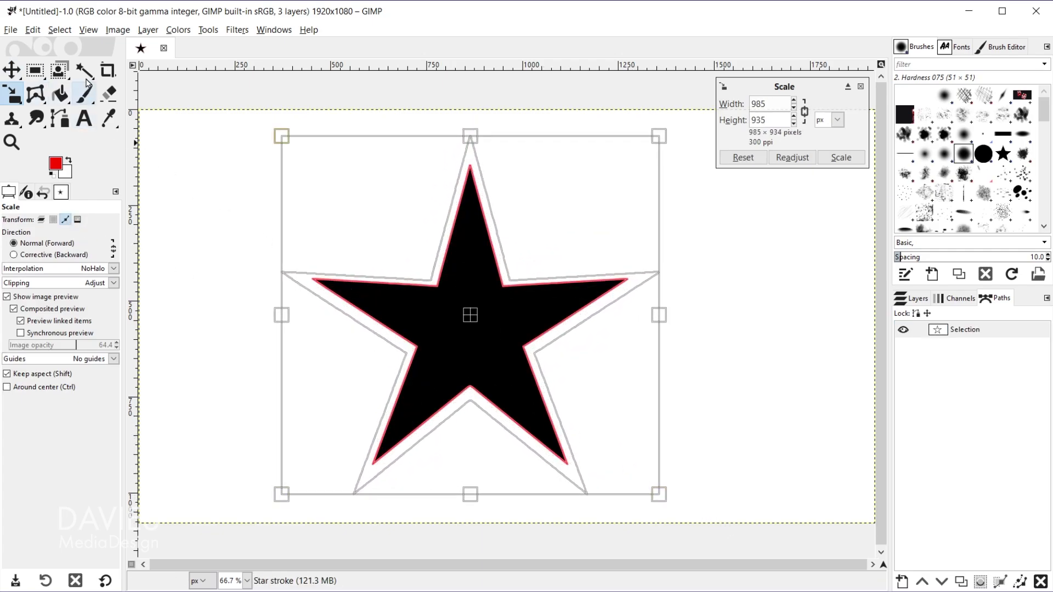